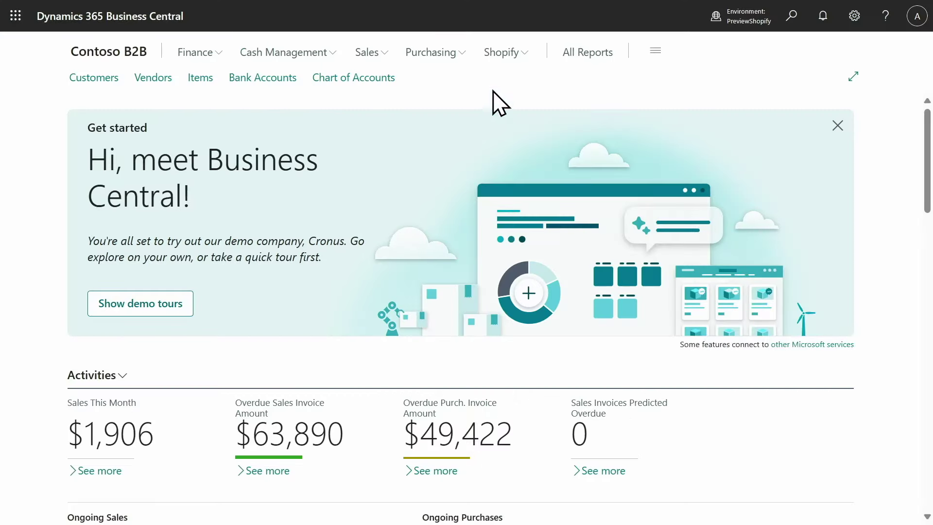
Open the B2B Shopify shop card and copy the test store's admin address.
click(500, 52)
click(101, 79)
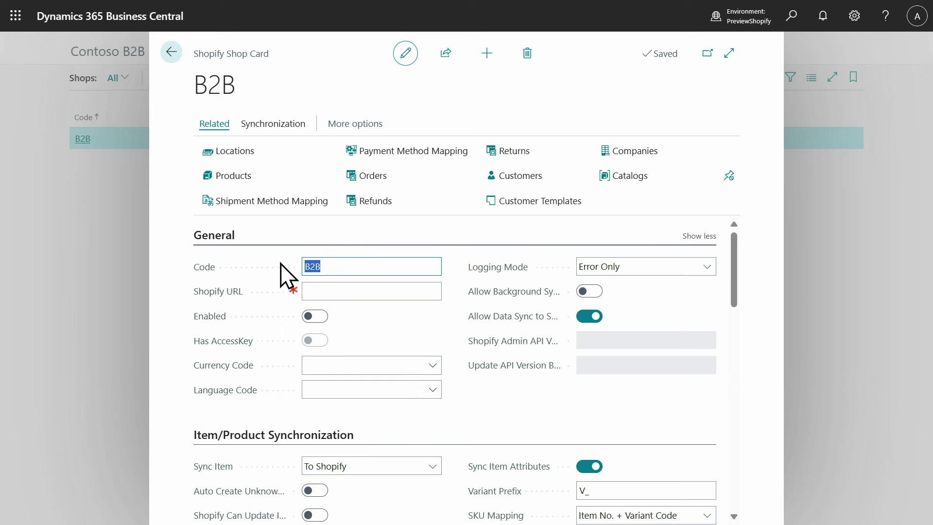
click(363, 292)
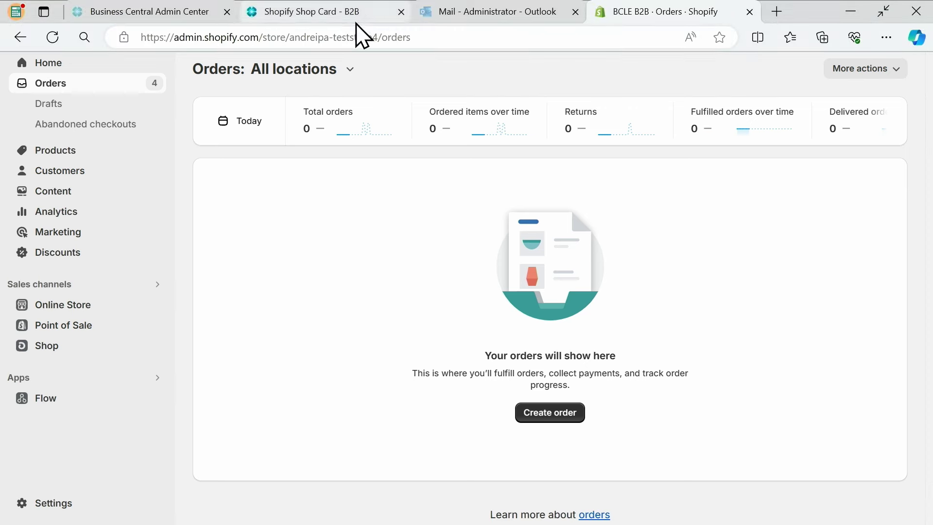
click(354, 38)
click(311, 11)
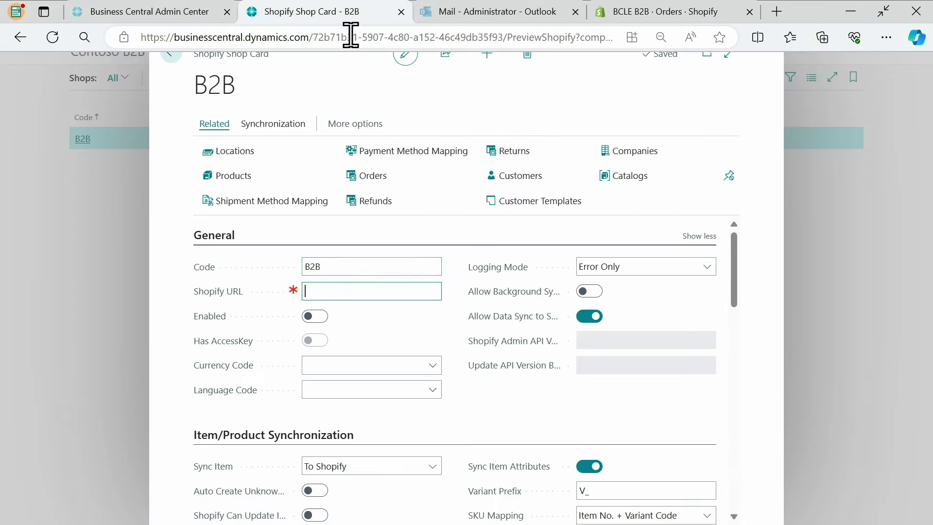
Paste the admin address as the Shopify URL, enable the shop and accept the terms.
click(322, 292)
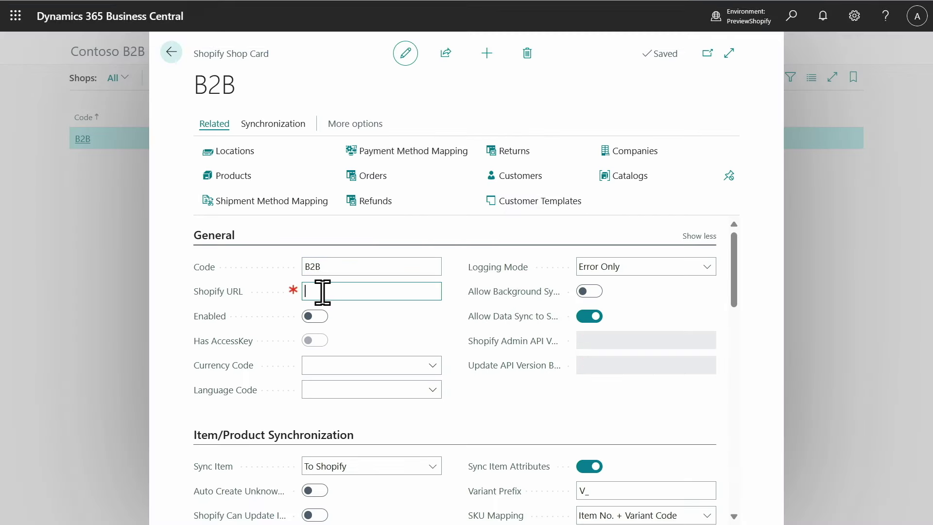
key(ctrl+v)
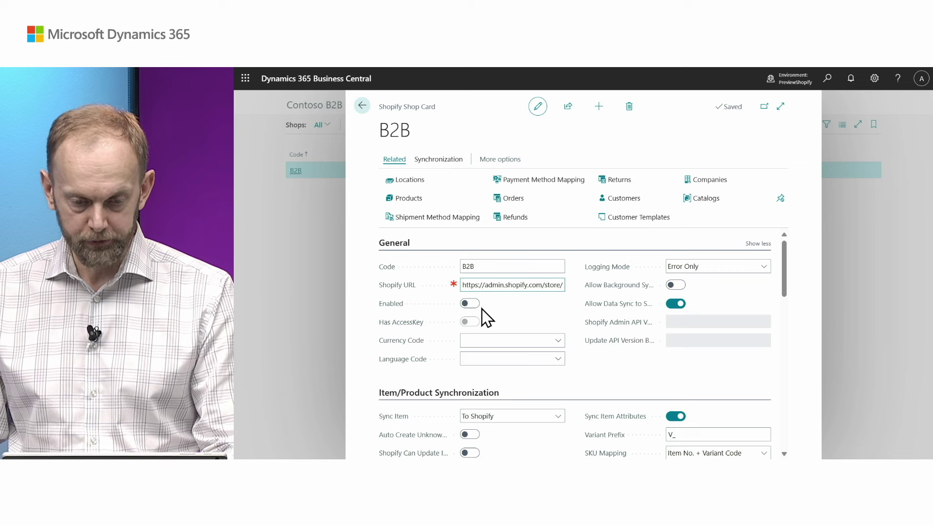
key(Tab)
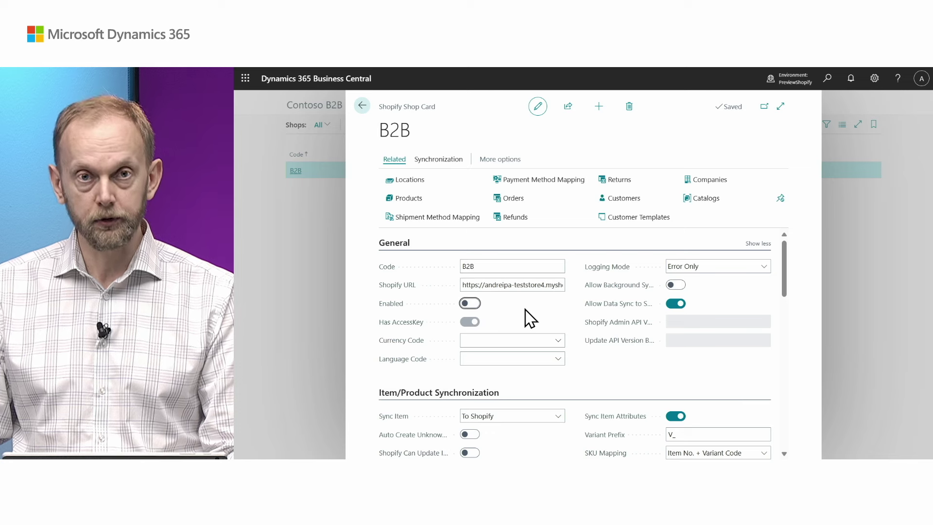
click(470, 303)
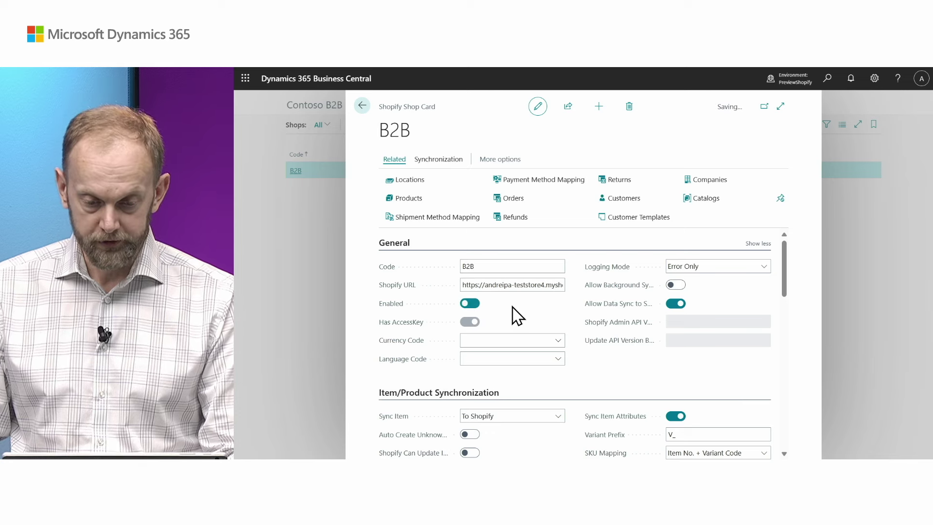
click(637, 391)
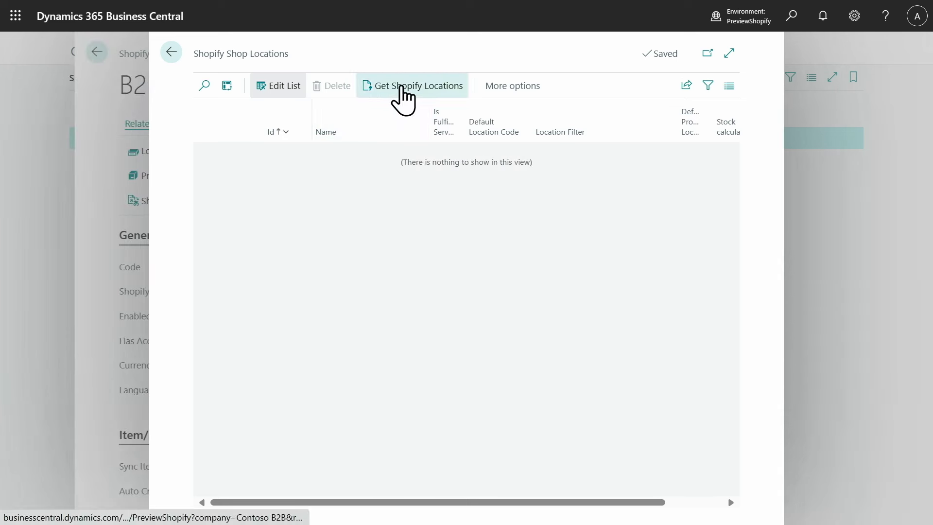
Import the two Shopify locations and set Shop location's stock calculation to Free Inventory (not reserved).
click(398, 89)
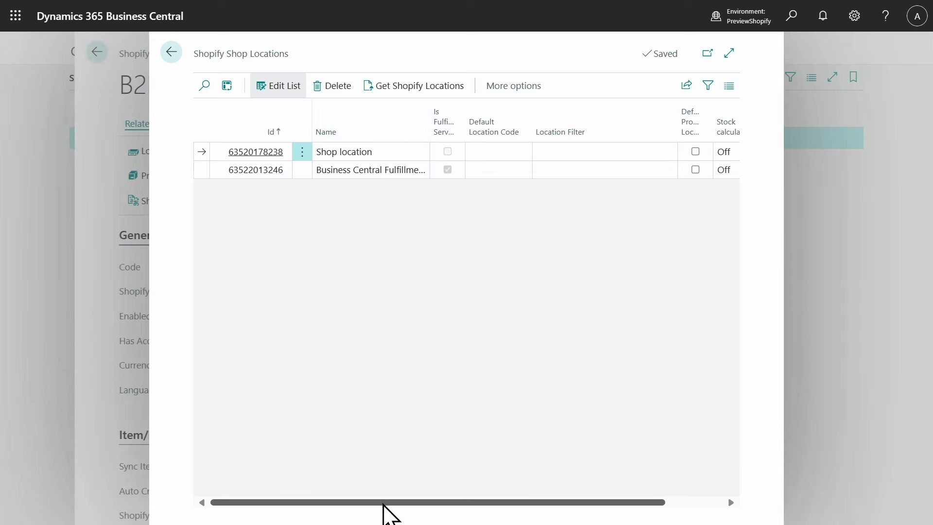
drag(387, 503, 527, 504)
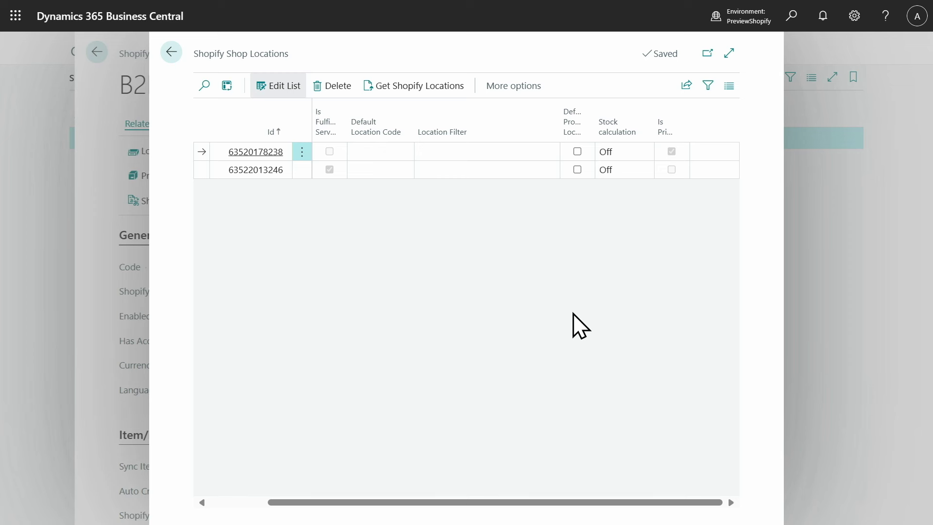
click(616, 154)
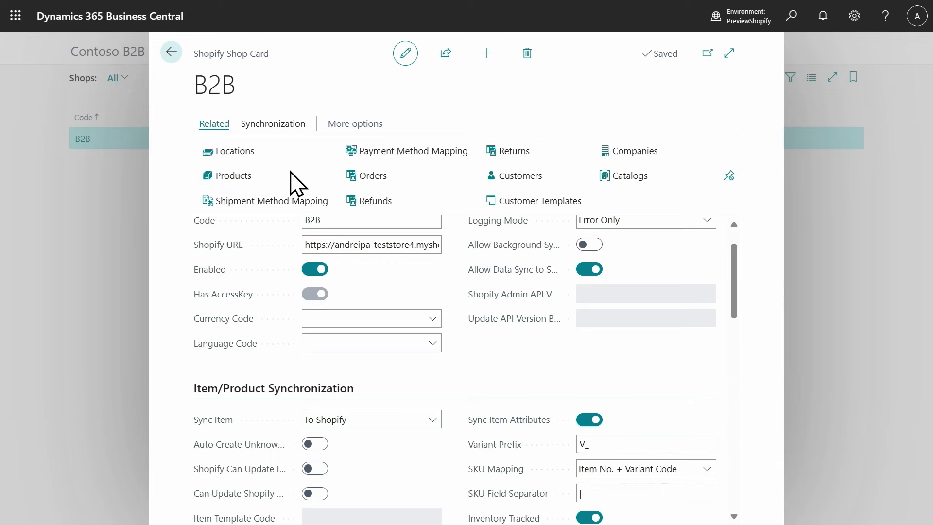
Add items in the DESK, TABLE and CHAIR categories to Shopify with images and inventory synced.
click(290, 174)
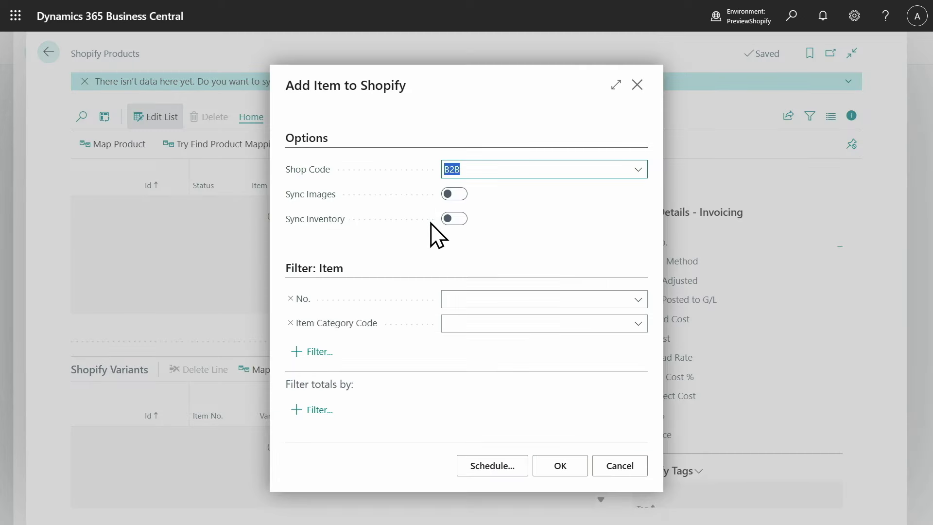
click(456, 194)
click(457, 220)
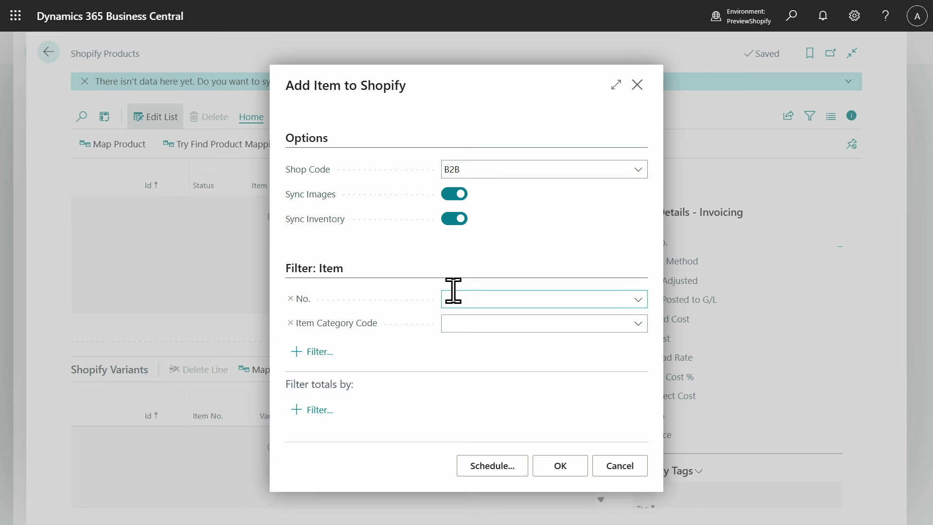
click(461, 323)
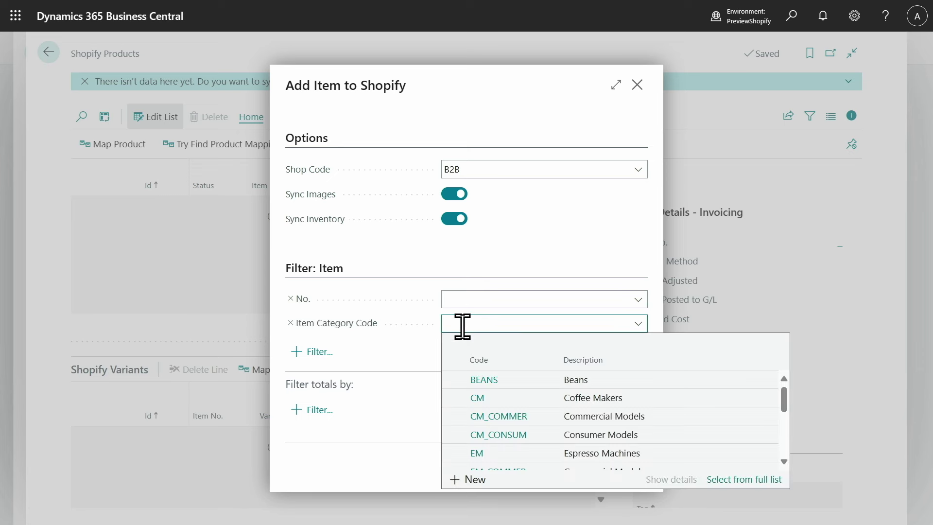
text(DESK)
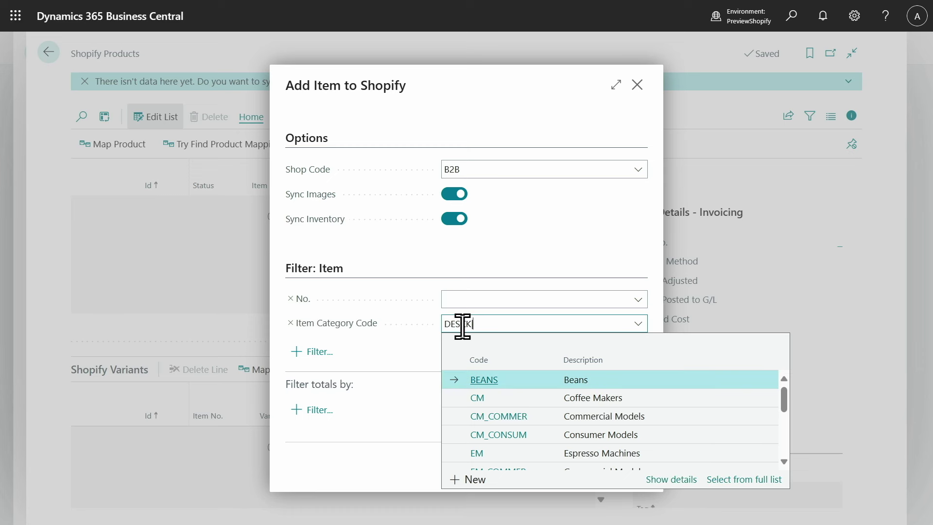
text(|TABLE|CHAIR)
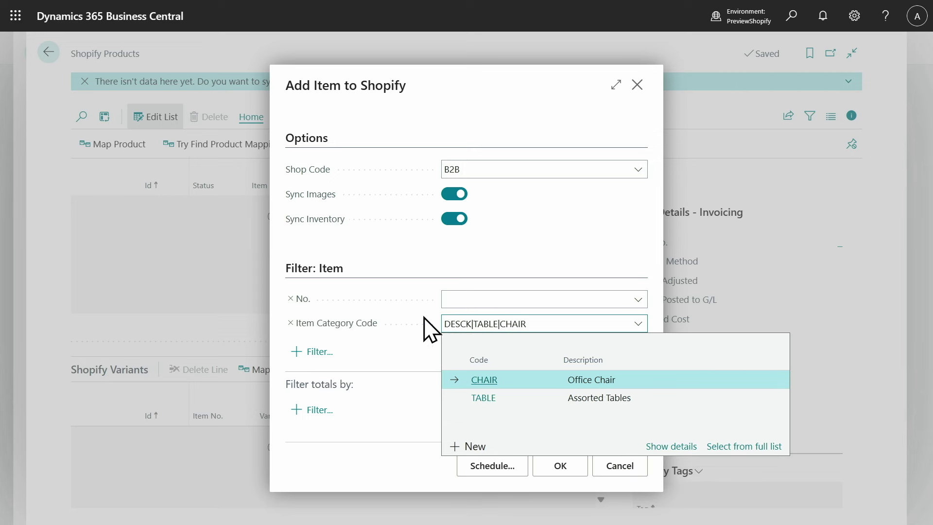
click(559, 467)
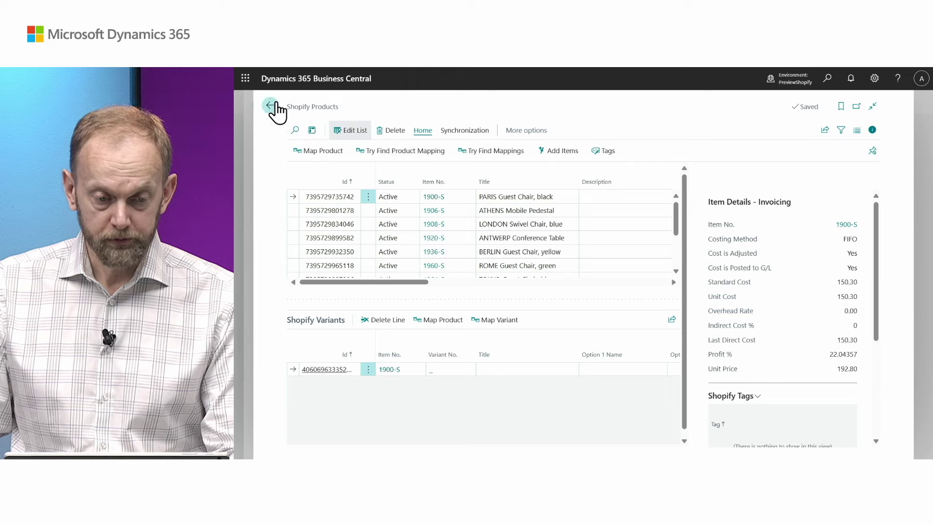
Return to the B2B shop card and show the Order Synchronization and Return and Refund Processing sections.
click(271, 106)
scroll(587, 269, down, 5)
scroll(586, 268, down, 5)
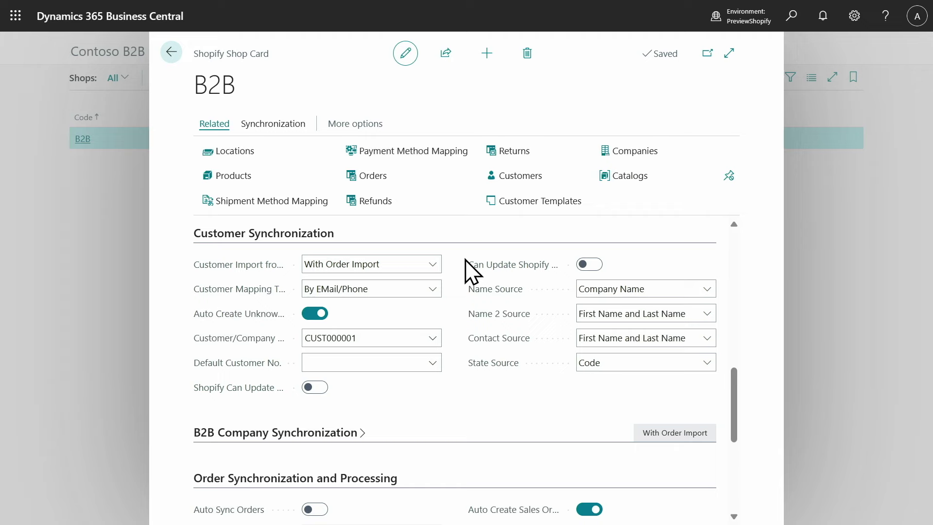
scroll(467, 268, down, 5)
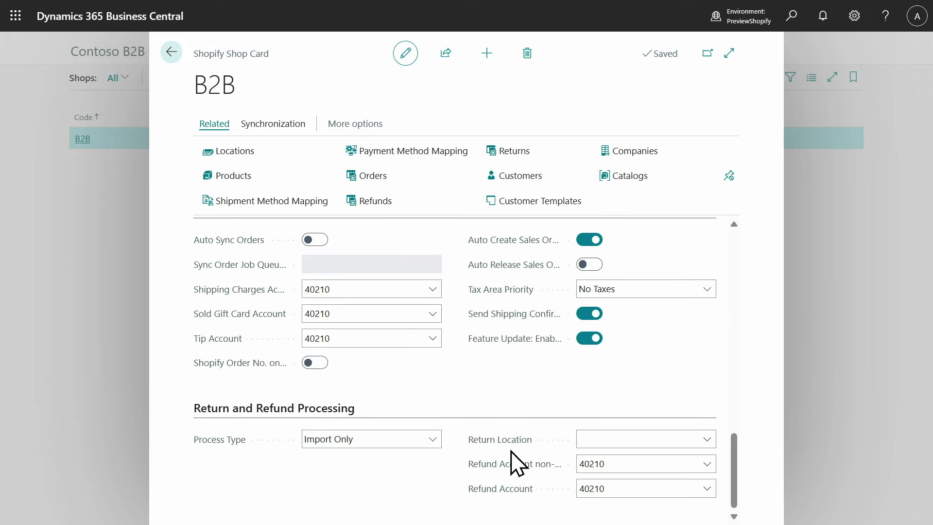
mouse_move(528, 317)
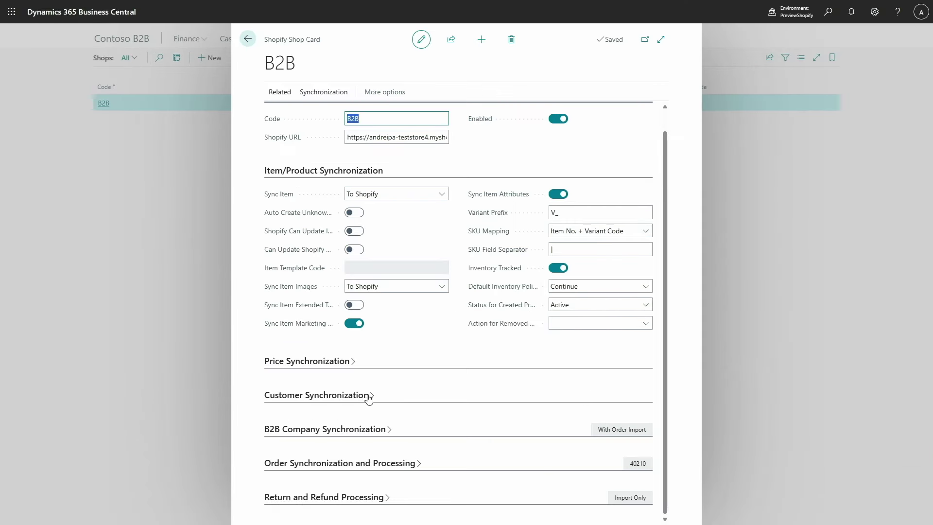
Expand Customer Synchronization on the B2B shop card, then open the empty Shopify Customers list.
click(276, 362)
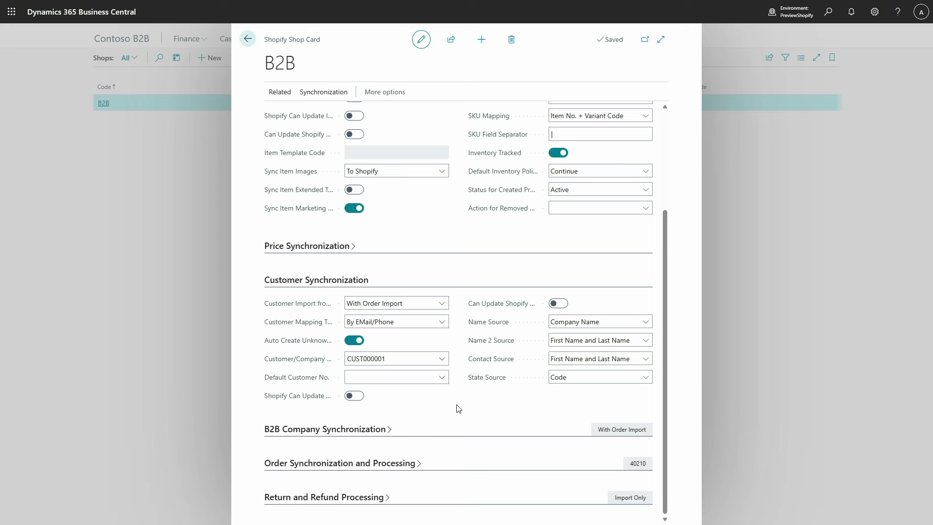
scroll(431, 256, up, 2)
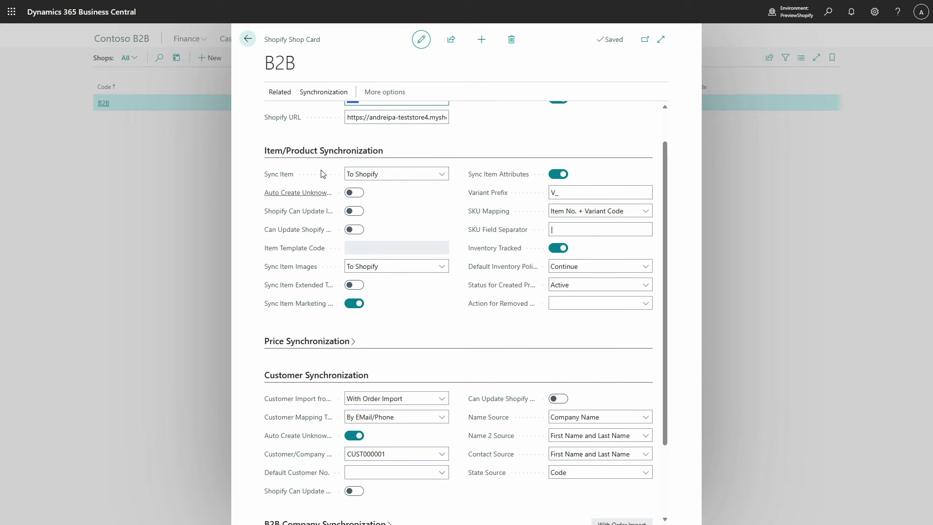
click(280, 92)
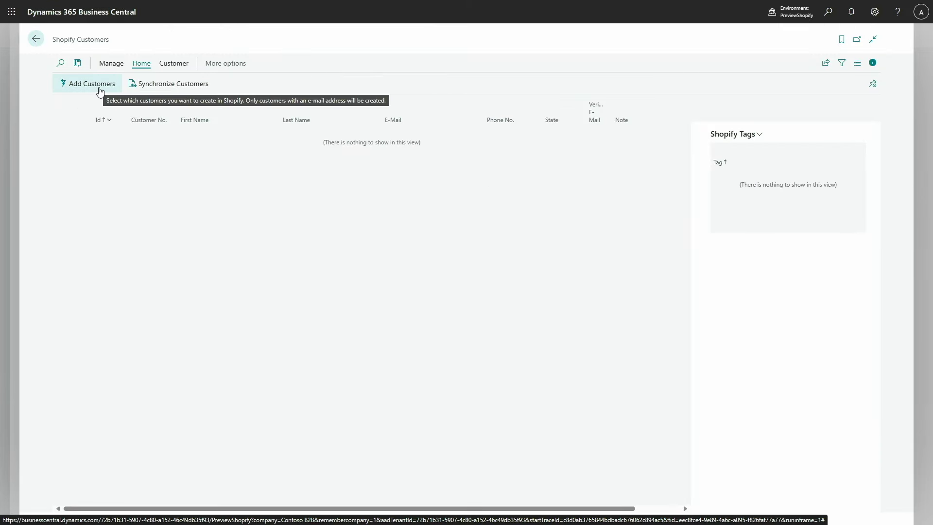
Add a Business Central customer to Shopify, keeping Shop Code B2B.
click(99, 92)
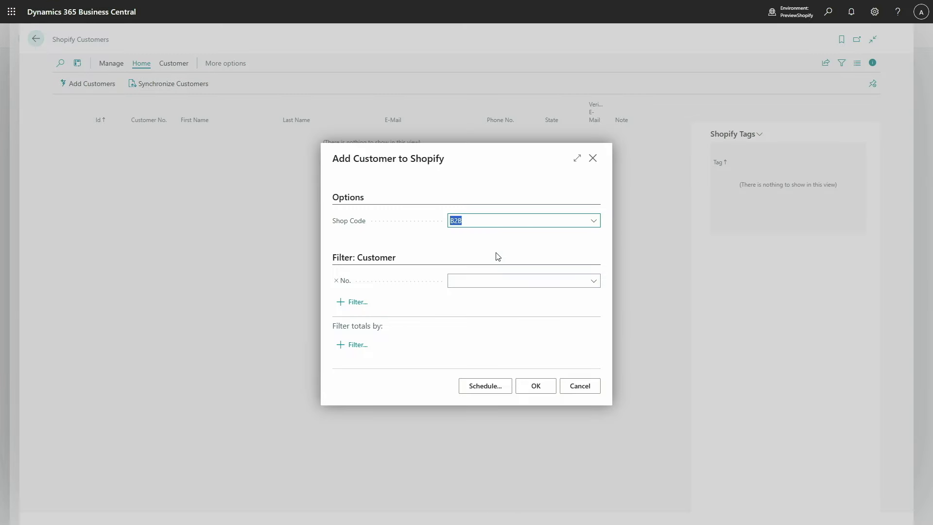
click(536, 385)
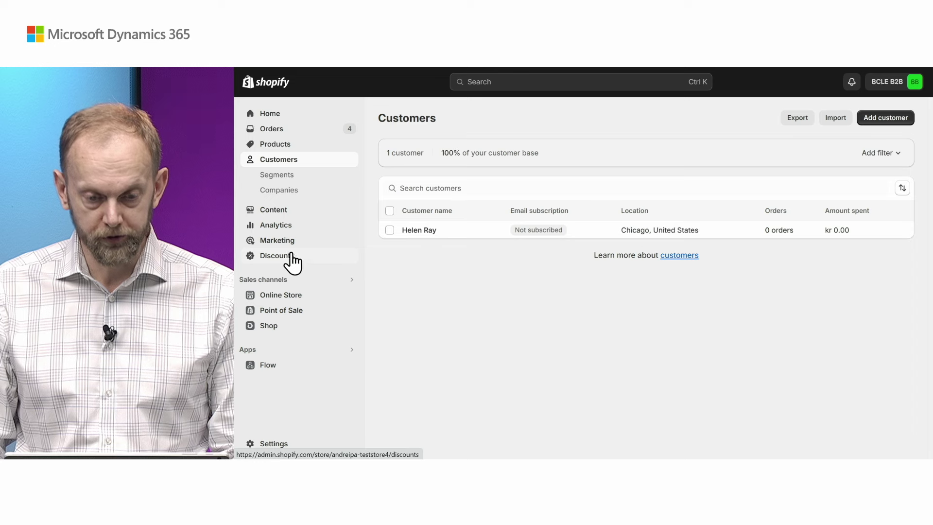
Open the new customer in Shopify admin to confirm Business Central created it.
click(418, 233)
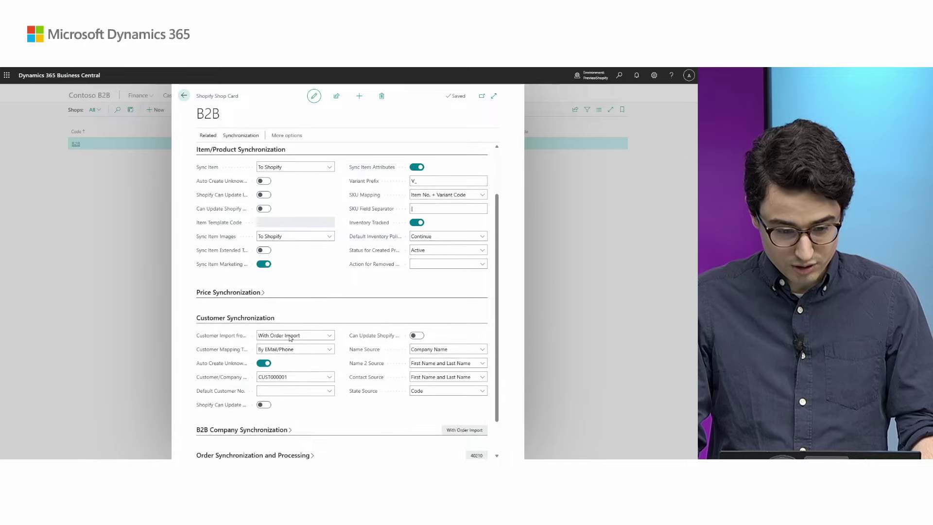
Expand B2B company synchronization and keep Ordering only as the default contact permission.
scroll(290, 335, up, 2)
scroll(289, 335, down, 3)
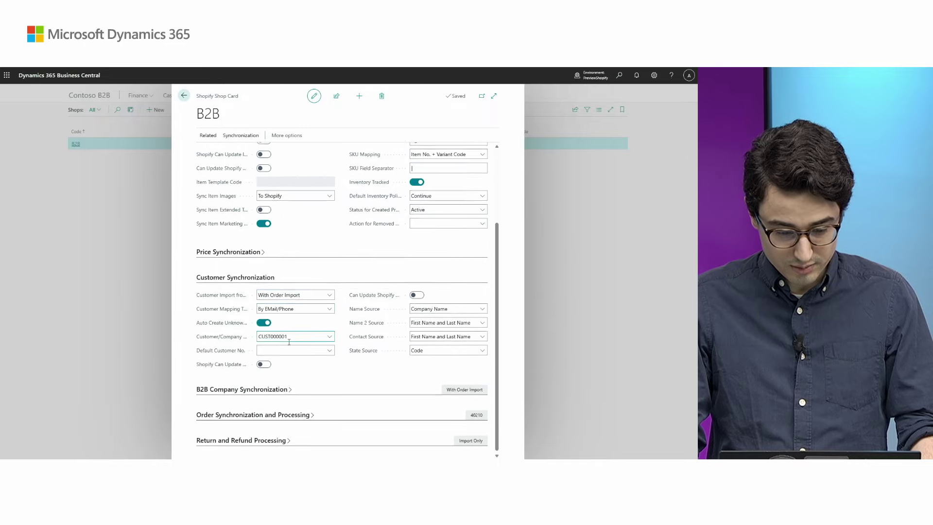
click(275, 389)
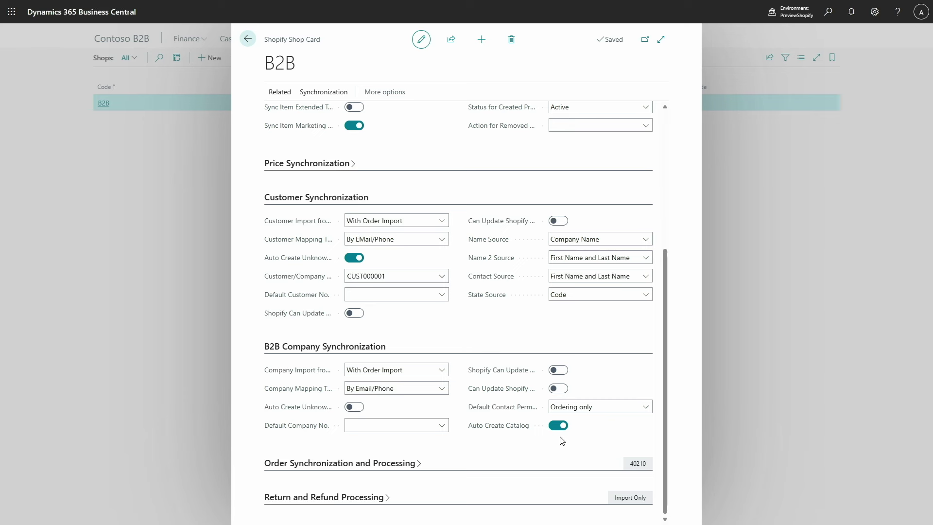
mouse_move(522, 415)
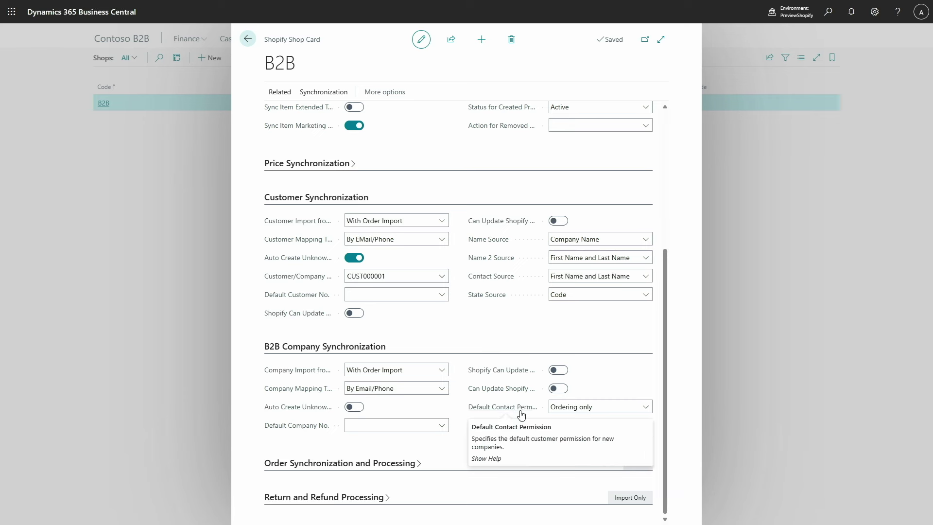
click(592, 413)
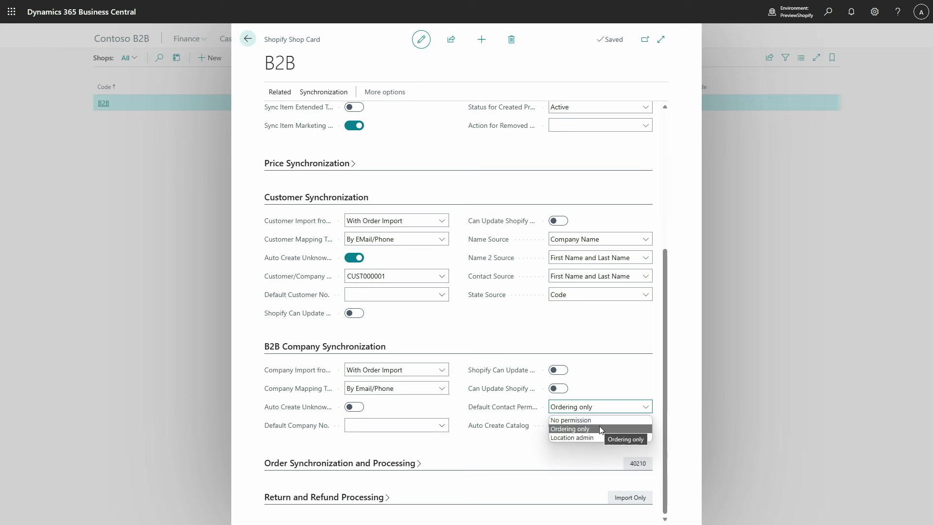
click(600, 427)
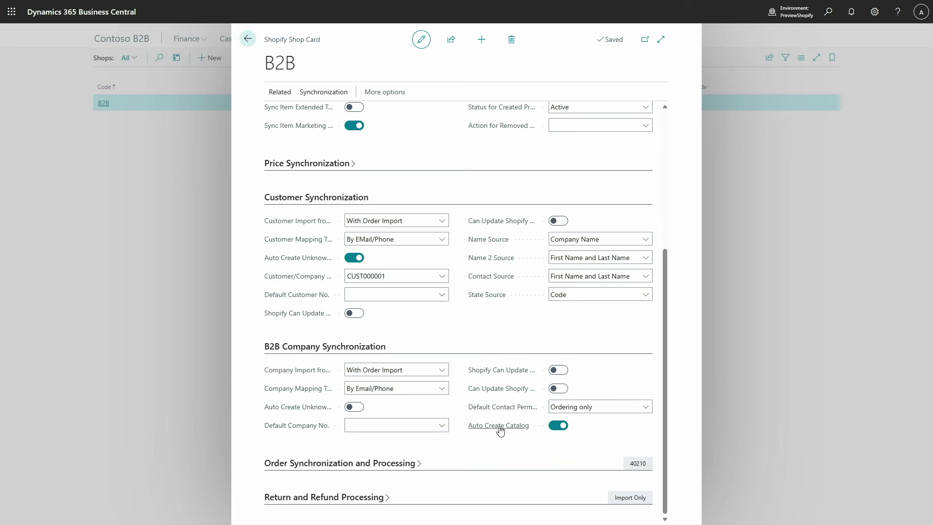
mouse_move(505, 432)
scroll(463, 377, up, 5)
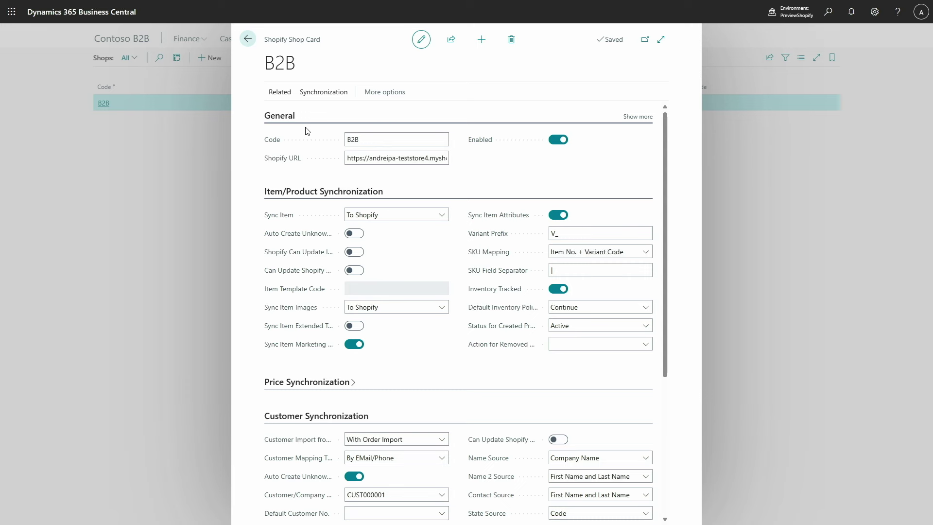
Add customer 30000, School of Fine Art, as a Shopify company of the B2B shop.
click(280, 95)
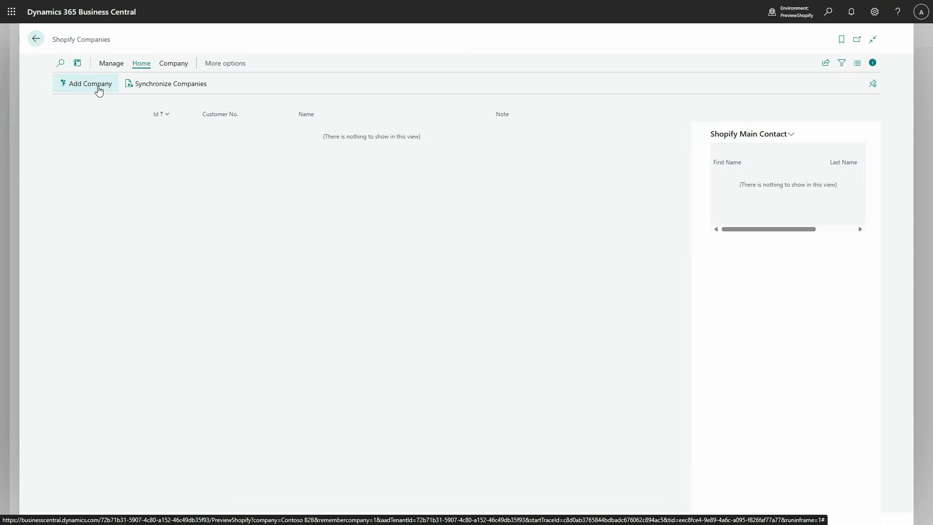
click(99, 91)
click(554, 283)
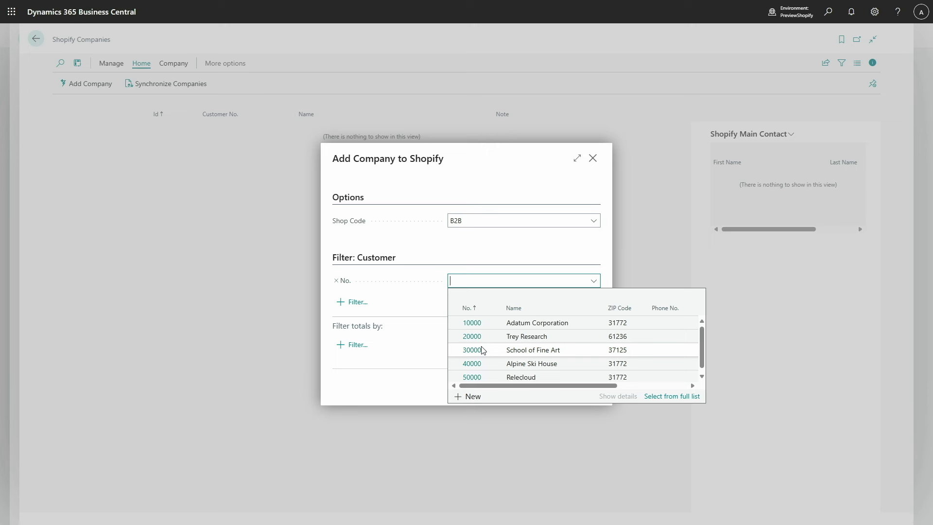
click(483, 350)
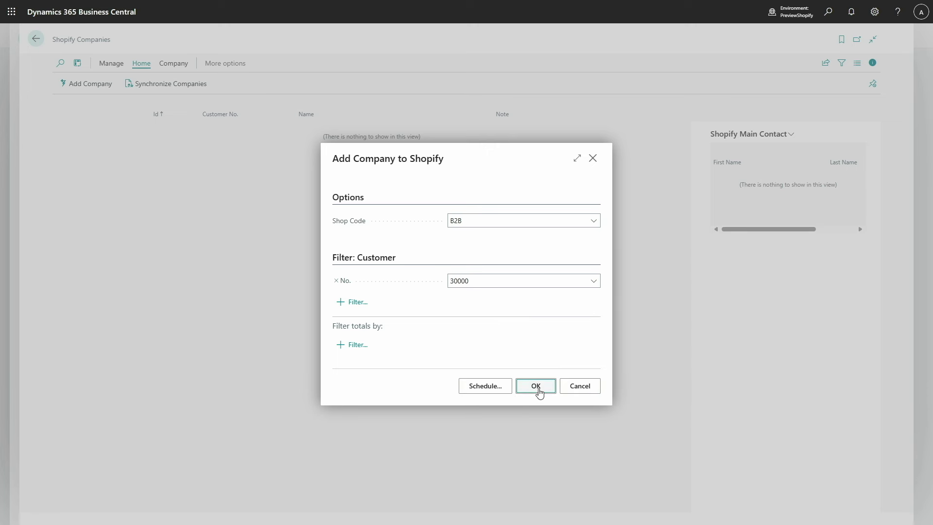
click(536, 387)
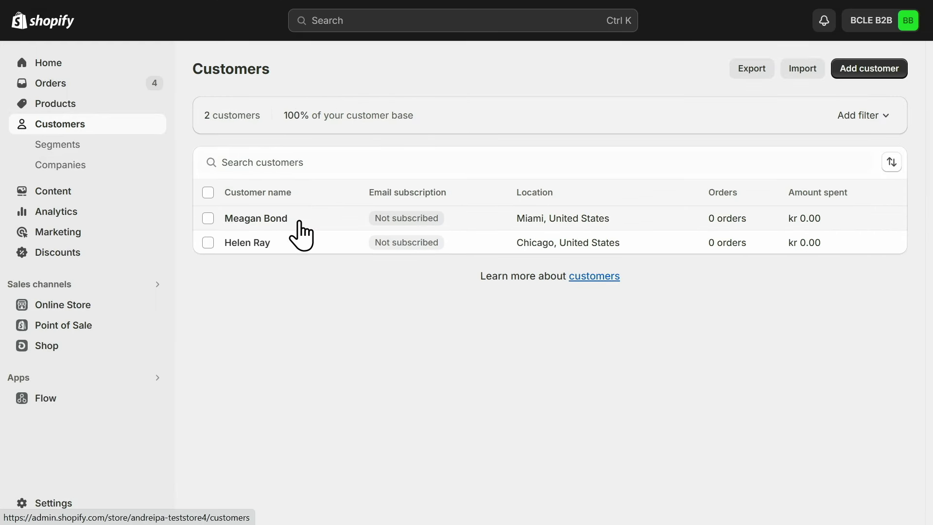
Open the new customer in Shopify admin, showing School of Fine Art main contact with Ordering only.
click(273, 220)
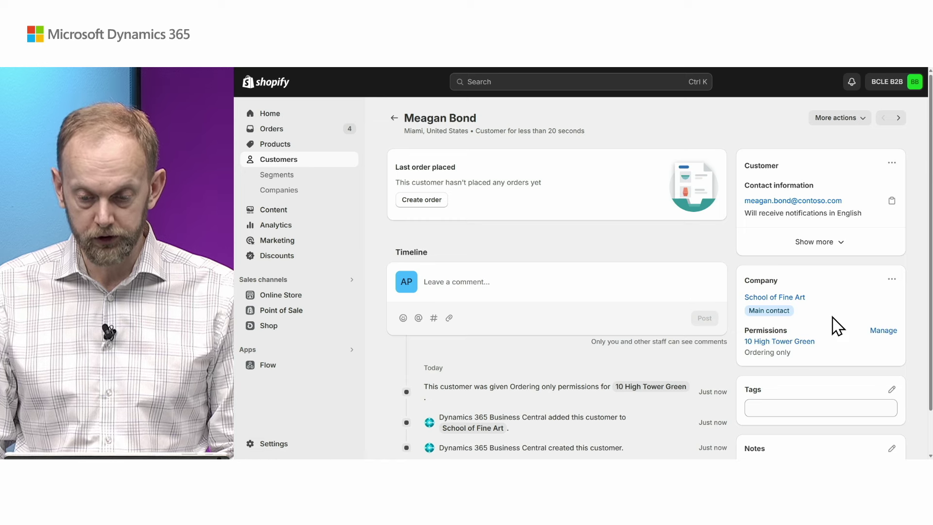
Open the School of Fine Art company and check its main contact, closing without changes.
click(287, 191)
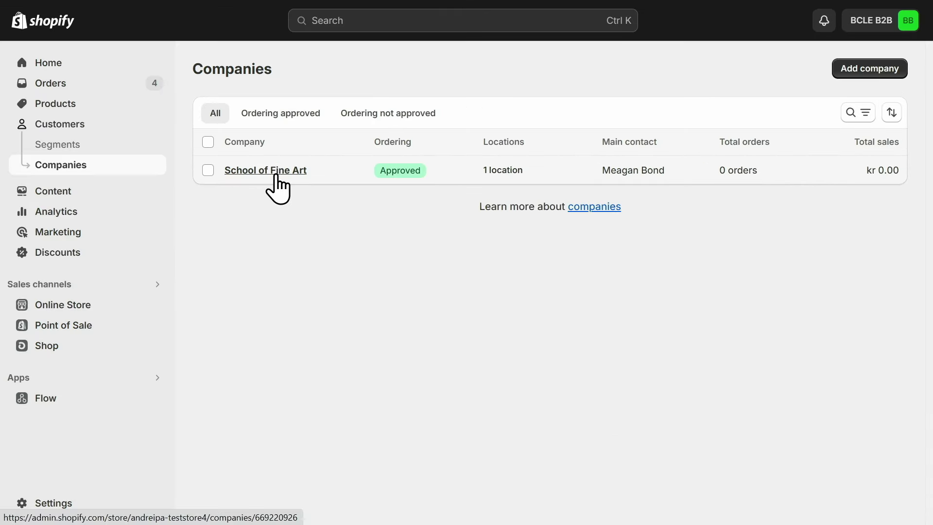
click(275, 172)
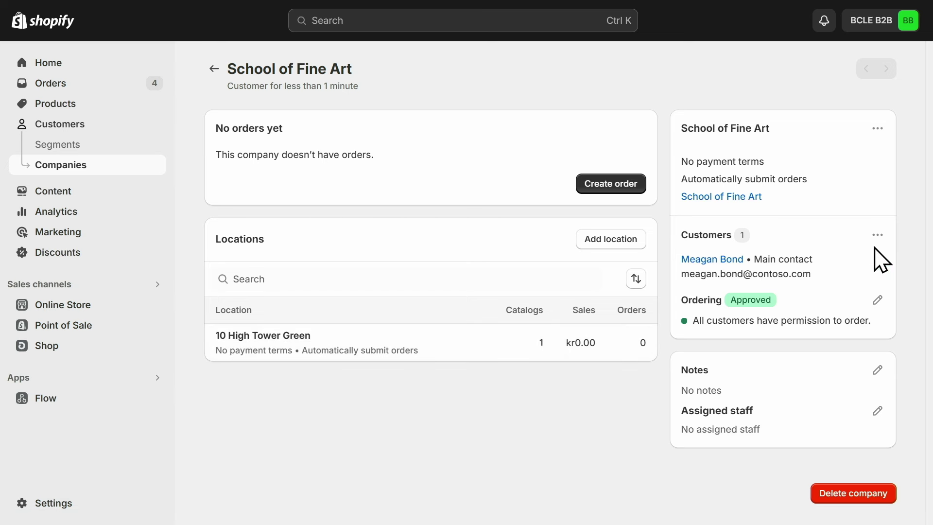
click(878, 235)
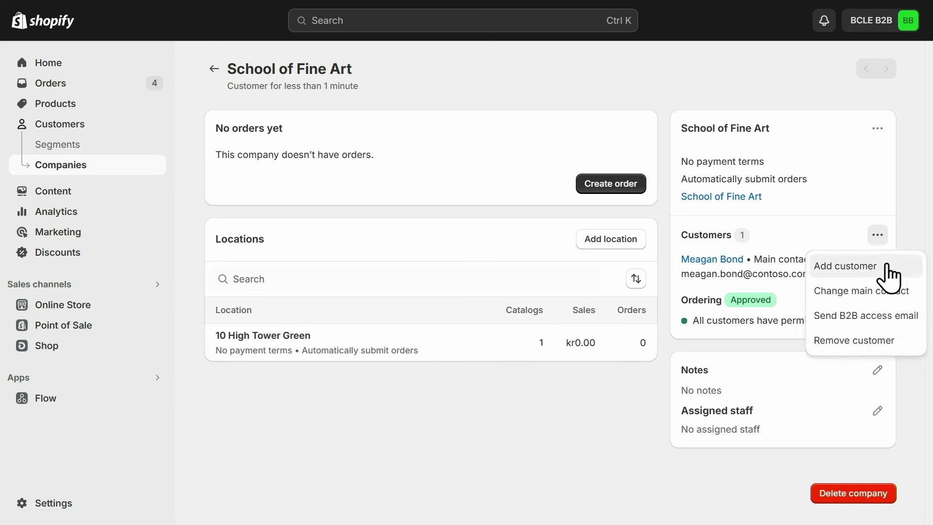
click(878, 291)
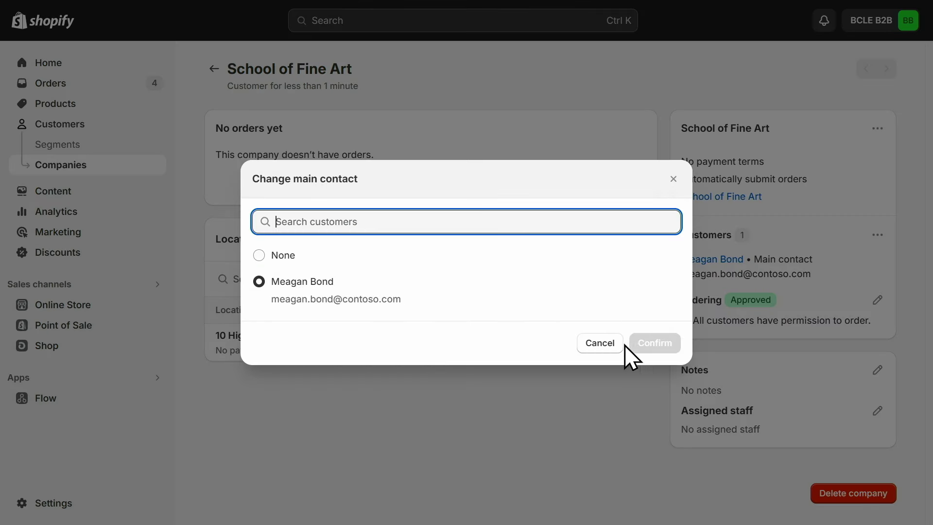
click(674, 179)
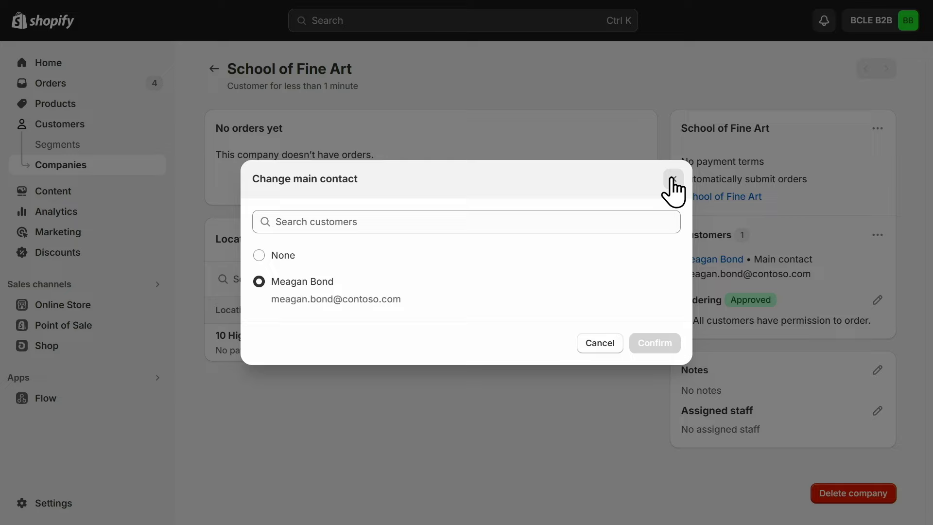
click(674, 179)
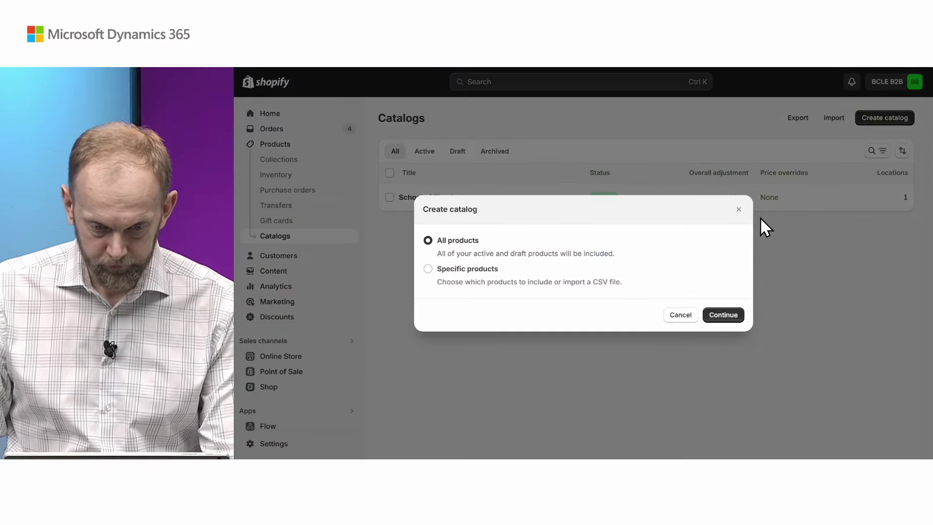
Create a specific-products catalog titled b2b and save it to reach products and pricing.
click(427, 269)
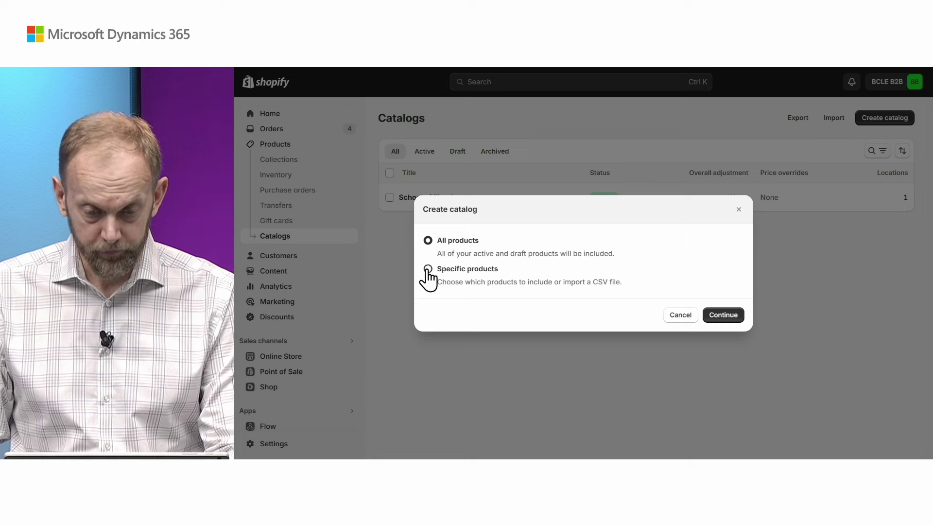
click(725, 316)
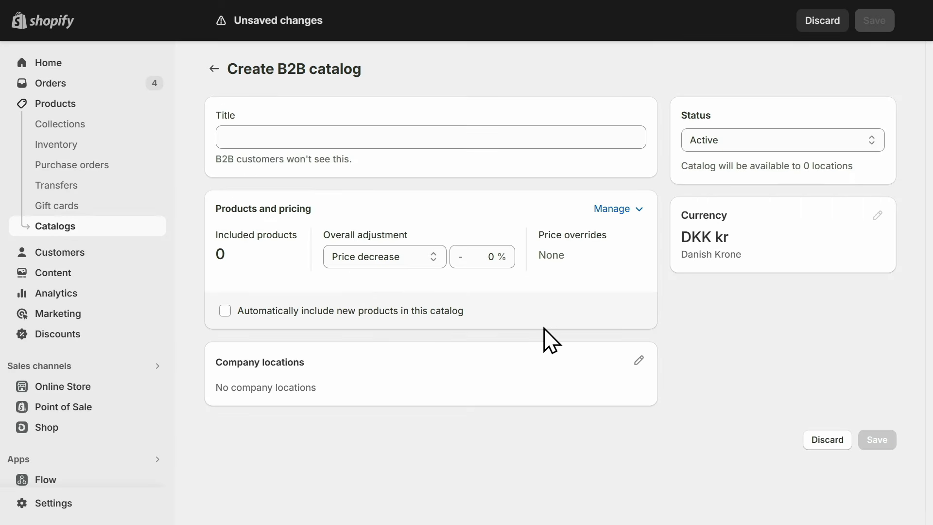
click(491, 140)
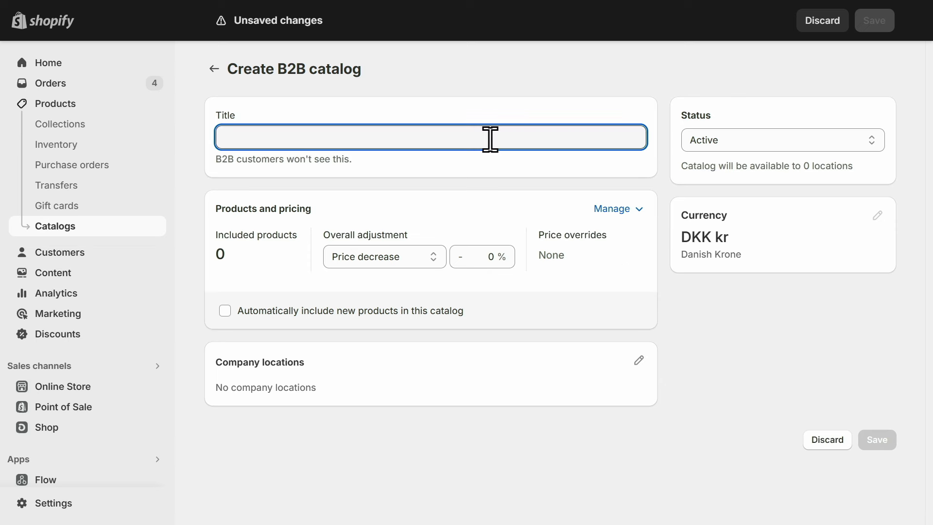
text(b2b)
click(529, 190)
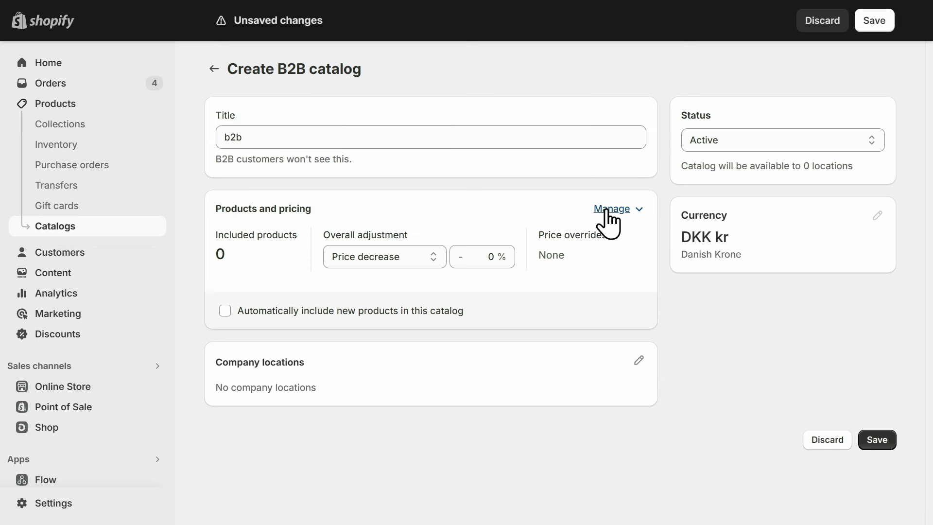
click(612, 209)
click(545, 241)
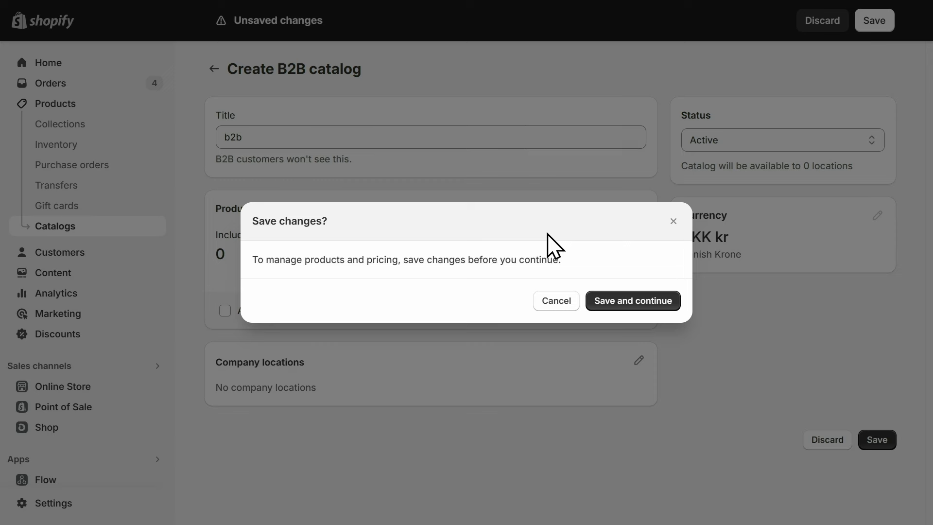
click(610, 302)
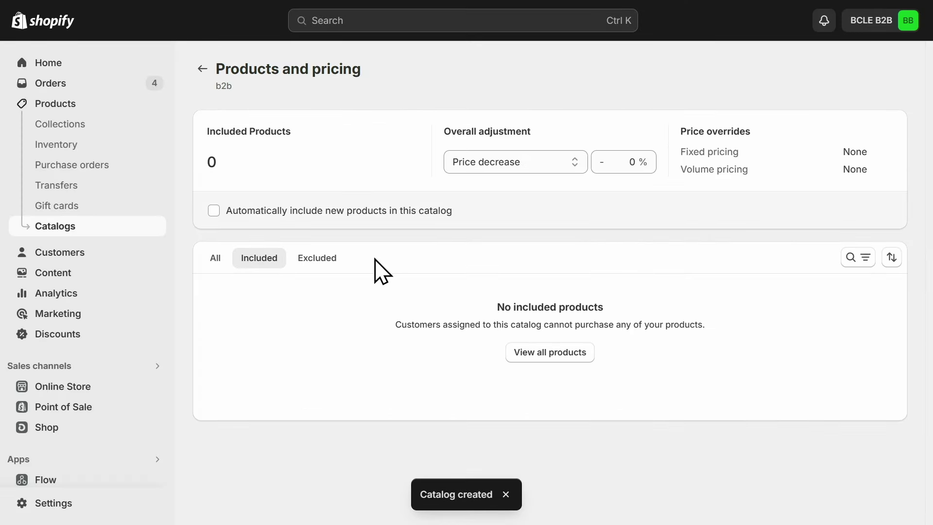
Include ANTWERP Conference Table, ATHENS Desk and ATHENS Mobile Pedestal in the b2b catalog.
click(319, 258)
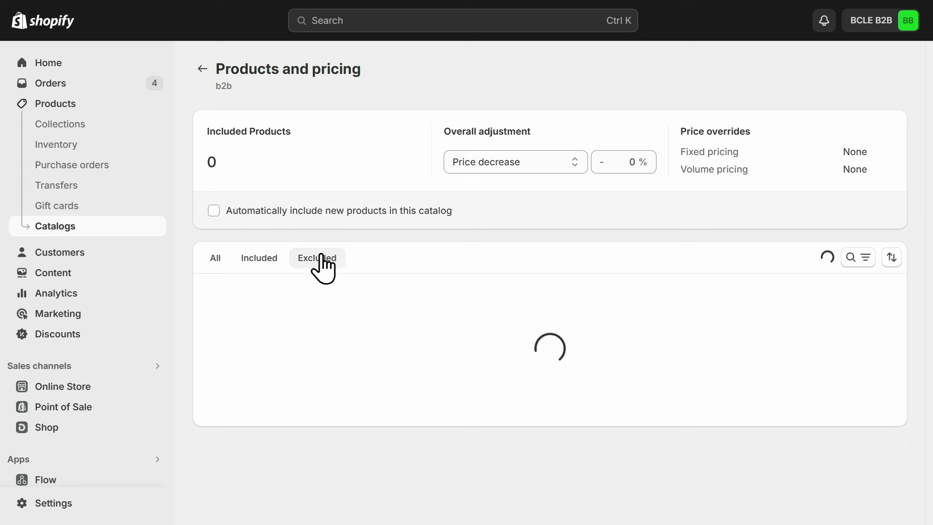
scroll(215, 321, down, 2)
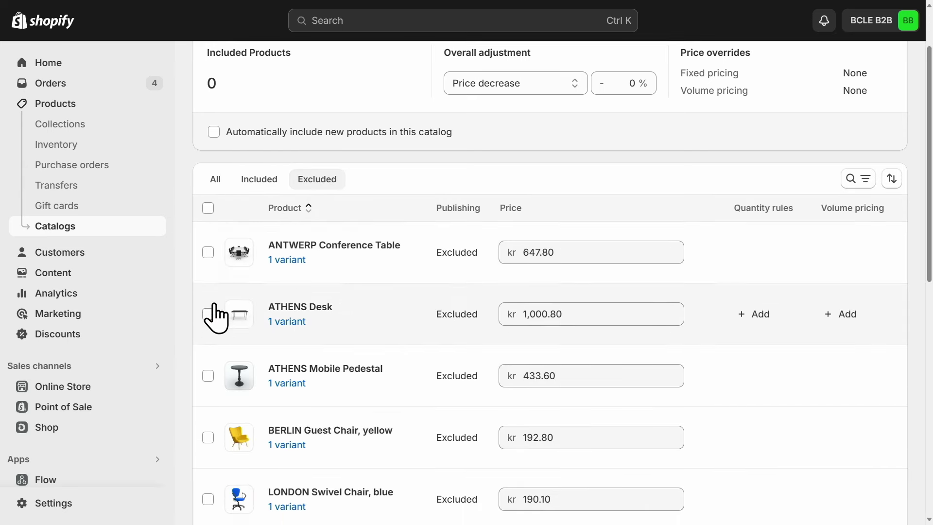
click(208, 253)
click(208, 314)
click(208, 376)
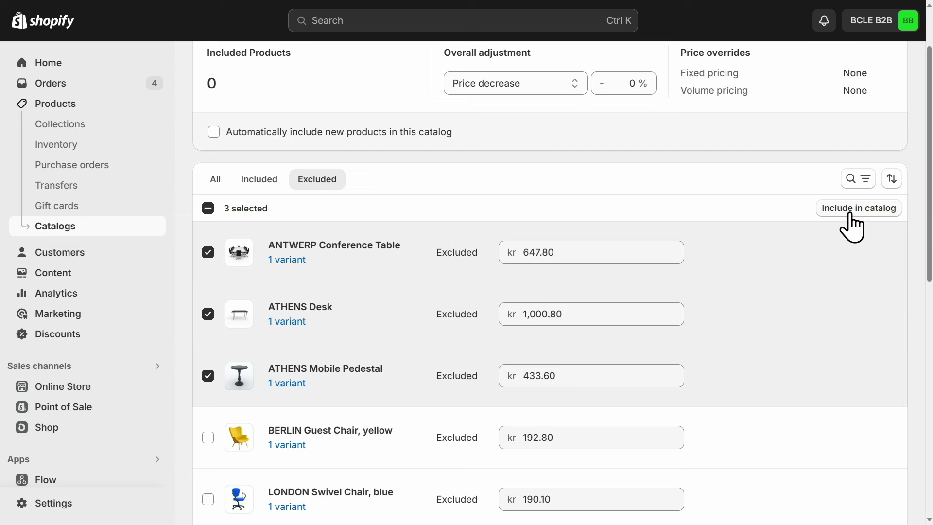
click(852, 214)
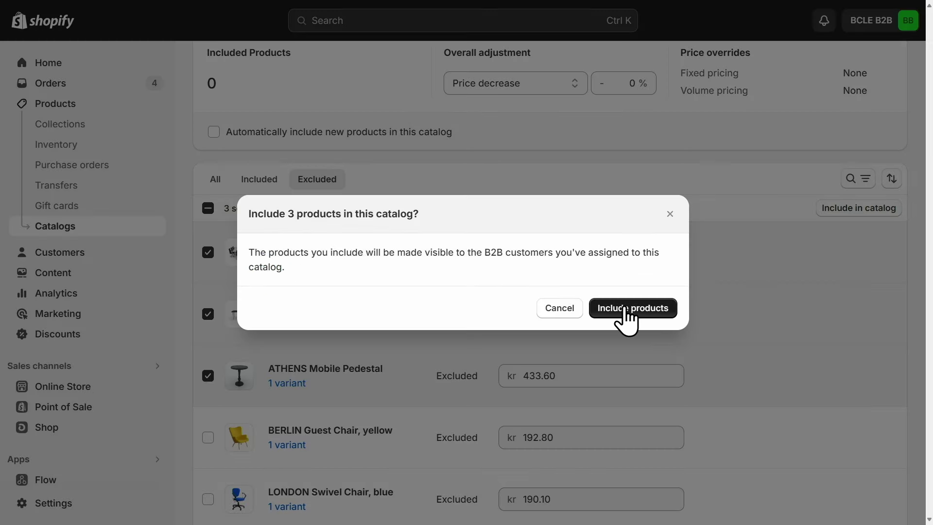
click(626, 312)
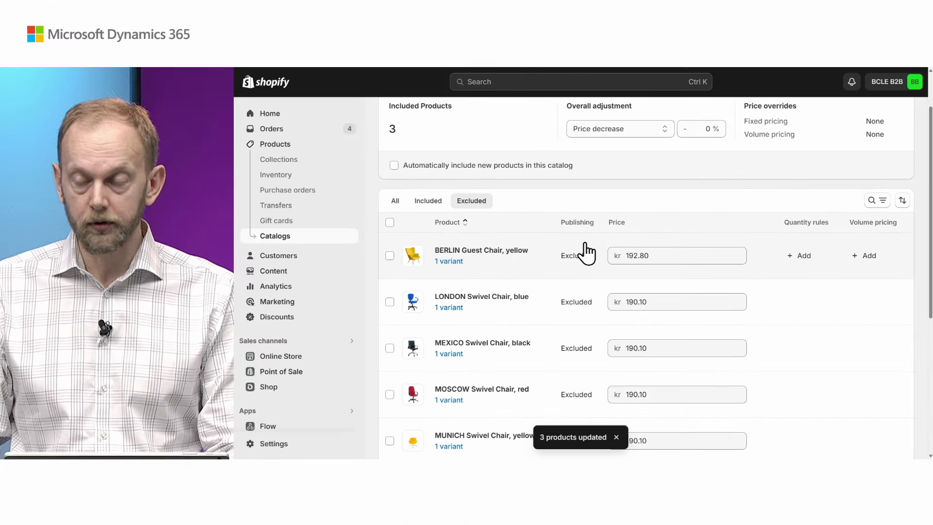
scroll(583, 255, up, 2)
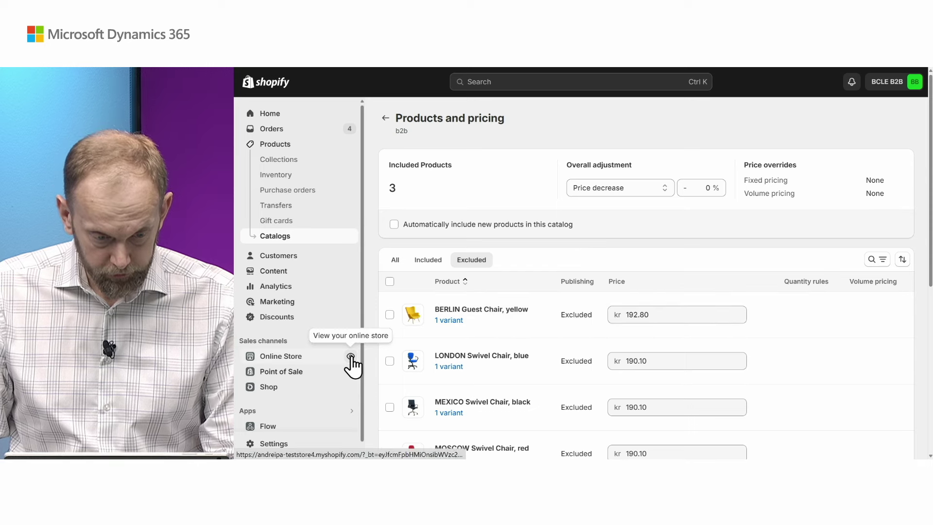
Browse the live storefront's Catalog page of 13 products, dismissing the admin shortcut bar.
click(350, 357)
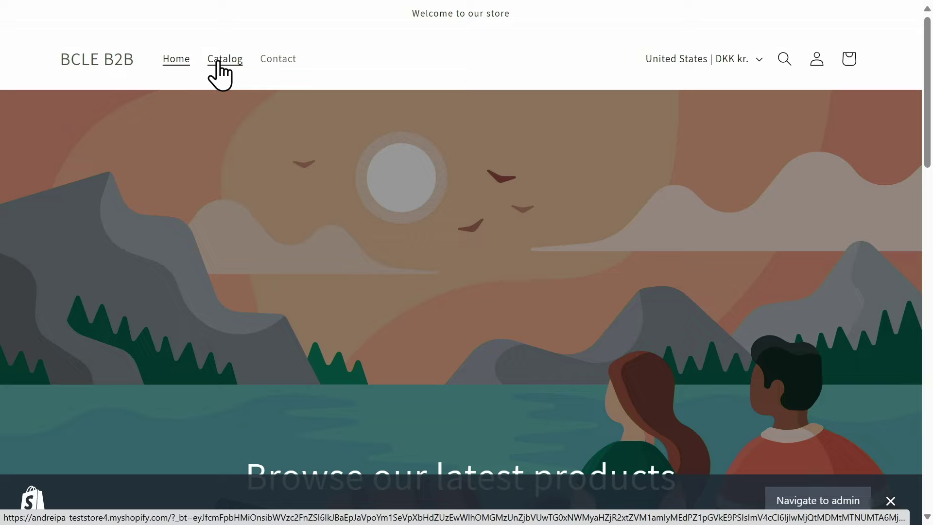
click(221, 61)
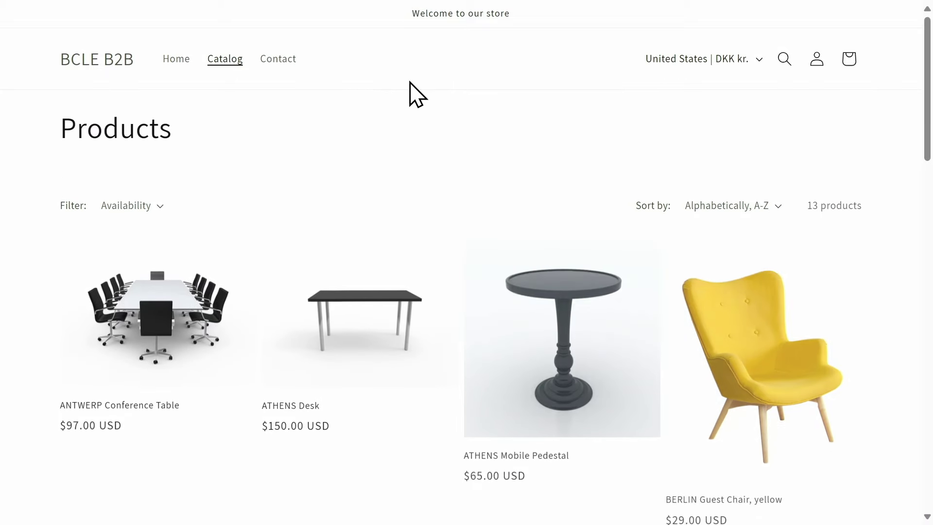
scroll(375, 255, down, 2)
scroll(793, 406, down, 2)
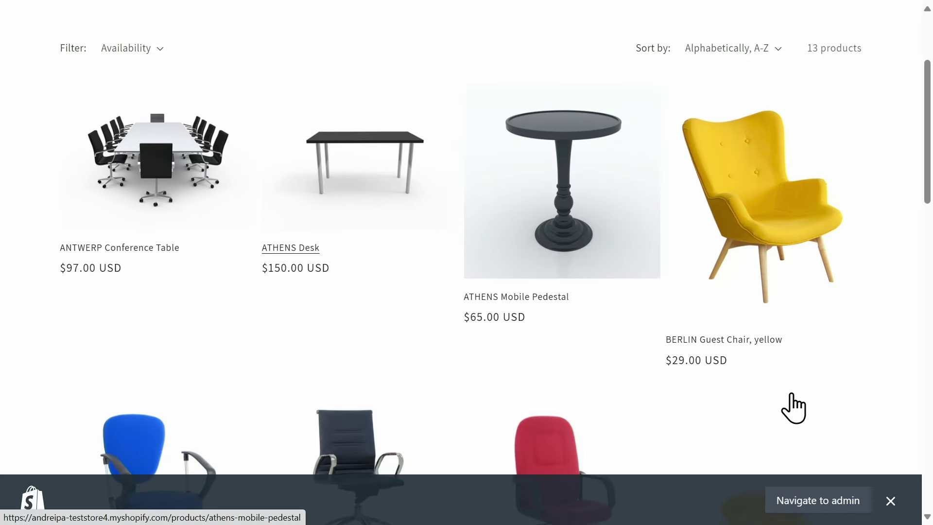
click(891, 501)
scroll(655, 297, down, 2)
scroll(655, 298, down, 4)
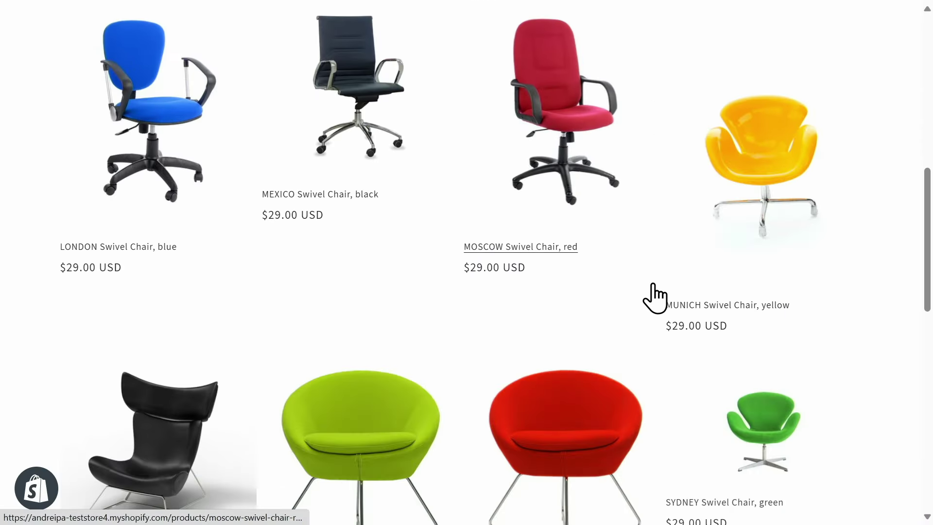
scroll(655, 297, up, 10)
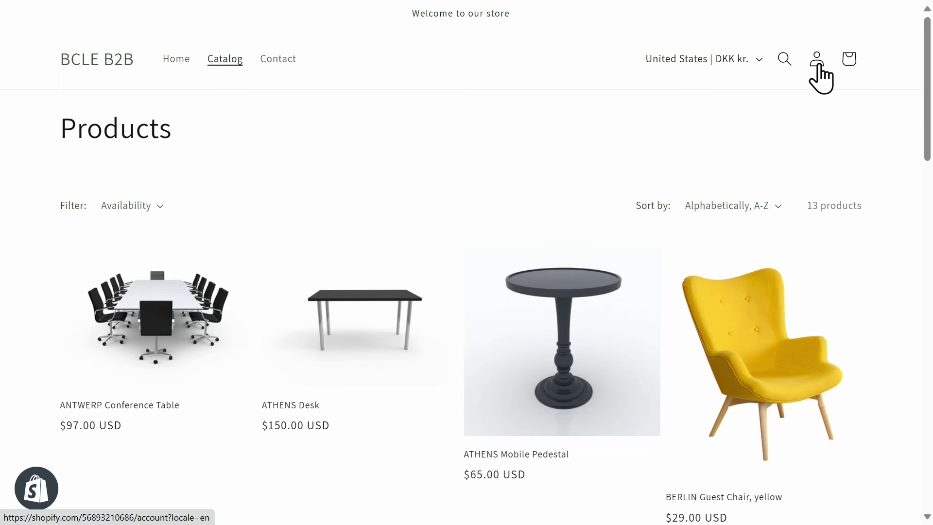
Buy one ATHENS Desk with test card details, paying the kr 1,049.80 total.
click(405, 359)
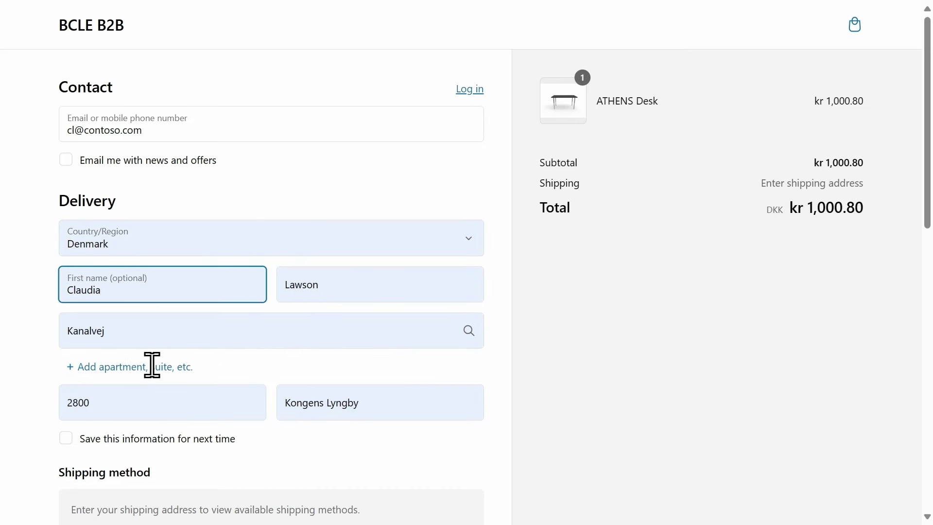
scroll(14, 384, down, 6)
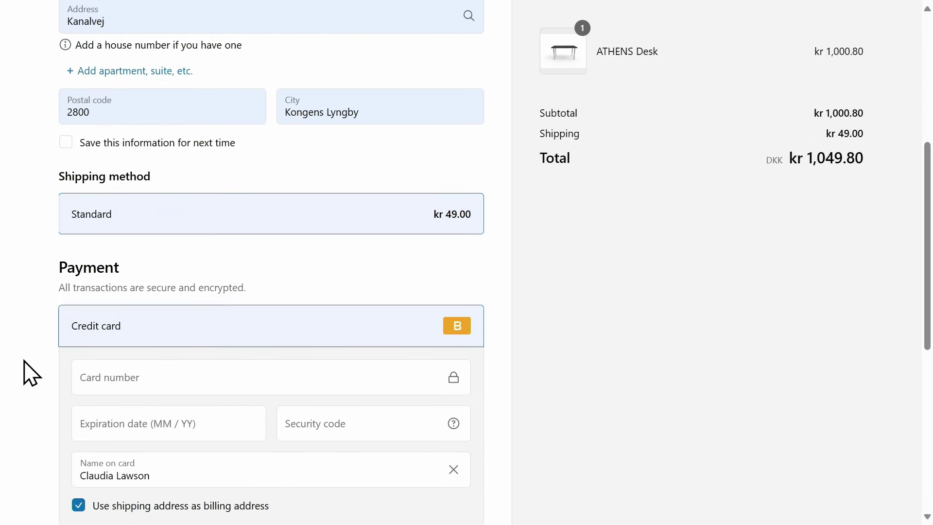
click(112, 370)
text(1)
click(107, 425)
text(1224)
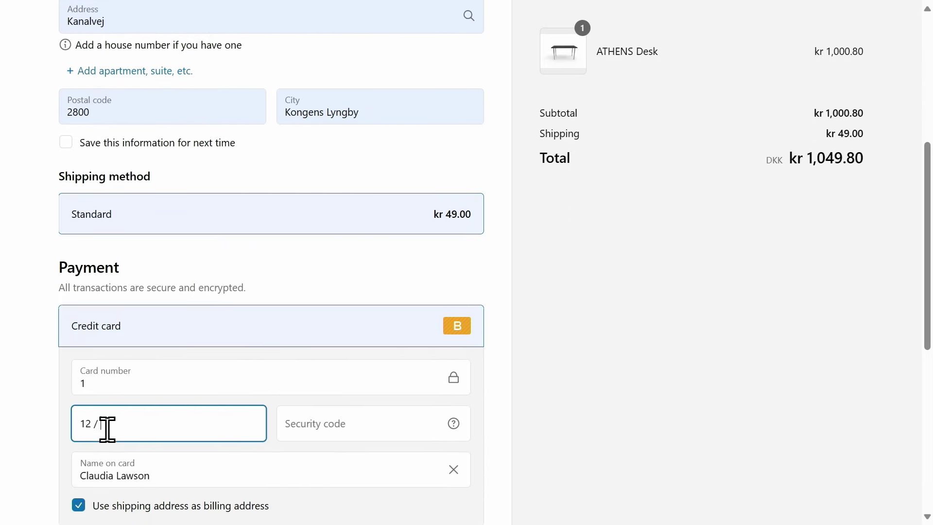
click(325, 425)
text(111)
click(28, 400)
scroll(29, 397, down, 8)
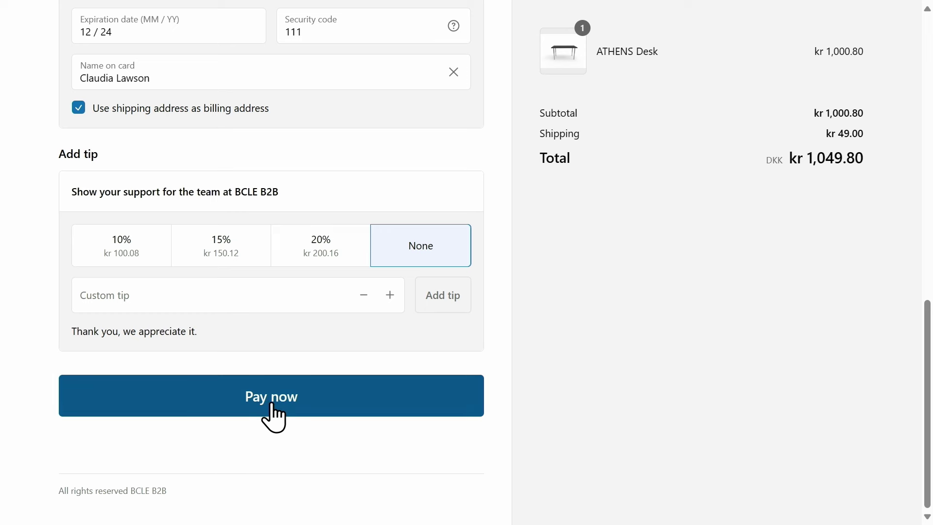
click(273, 418)
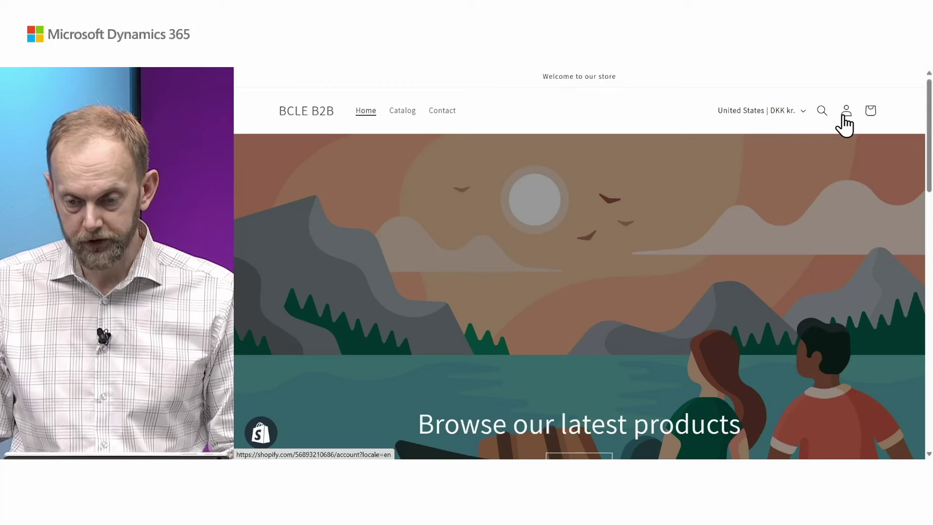
Sign in to the store's customer account using the 6-digit login code emailed to Outlook.
click(844, 119)
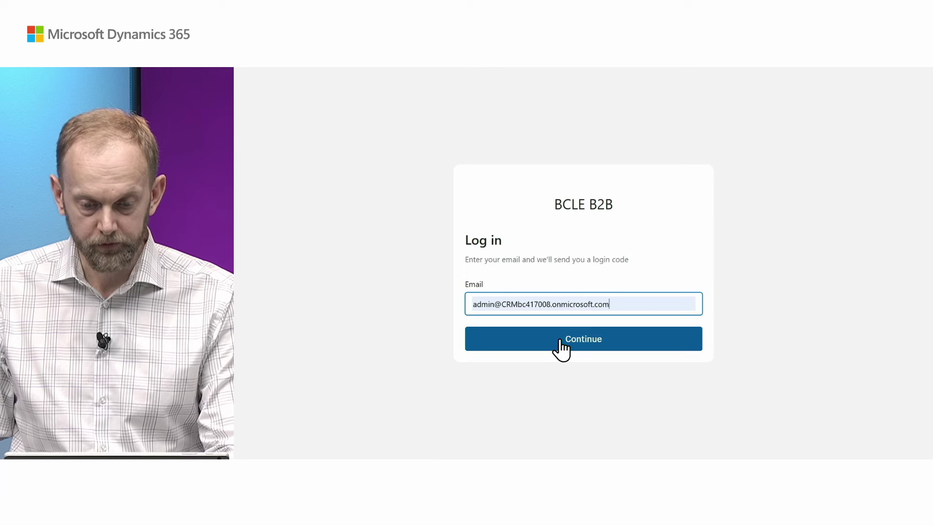
click(562, 349)
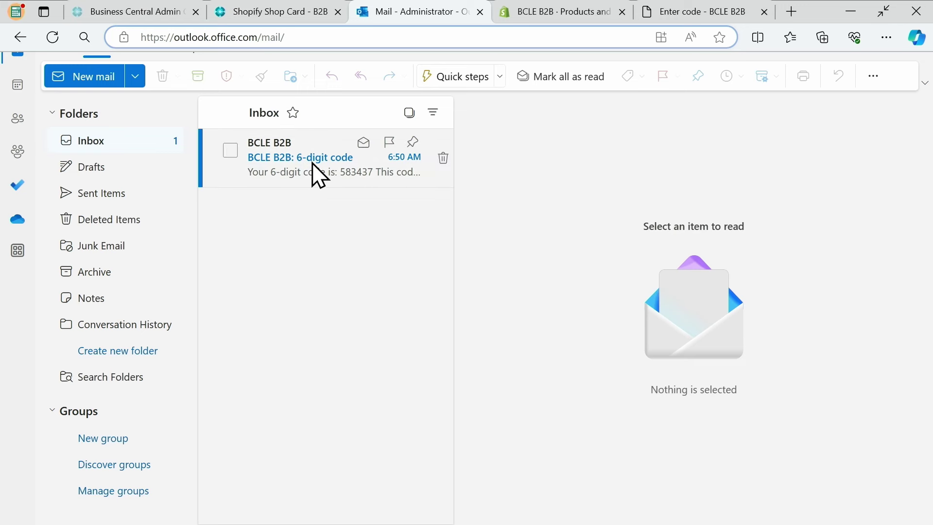
click(317, 171)
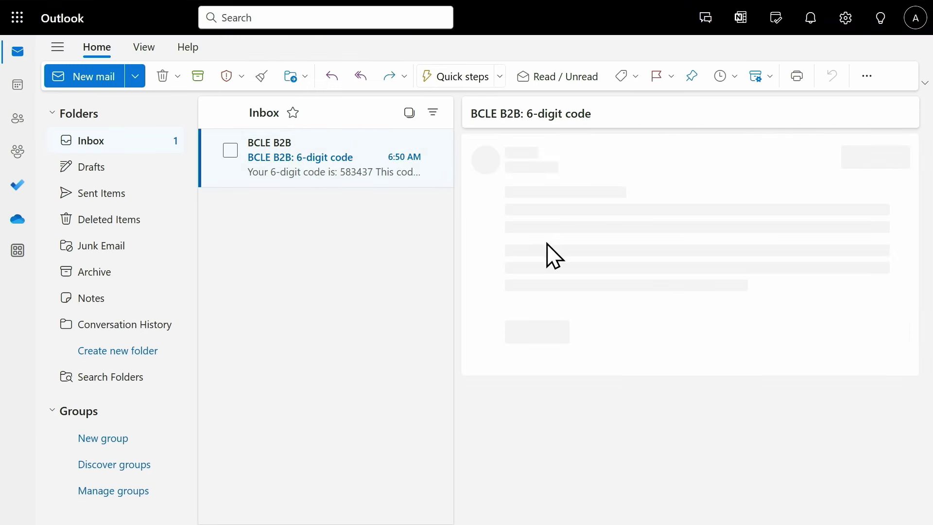
drag(757, 301, 673, 299)
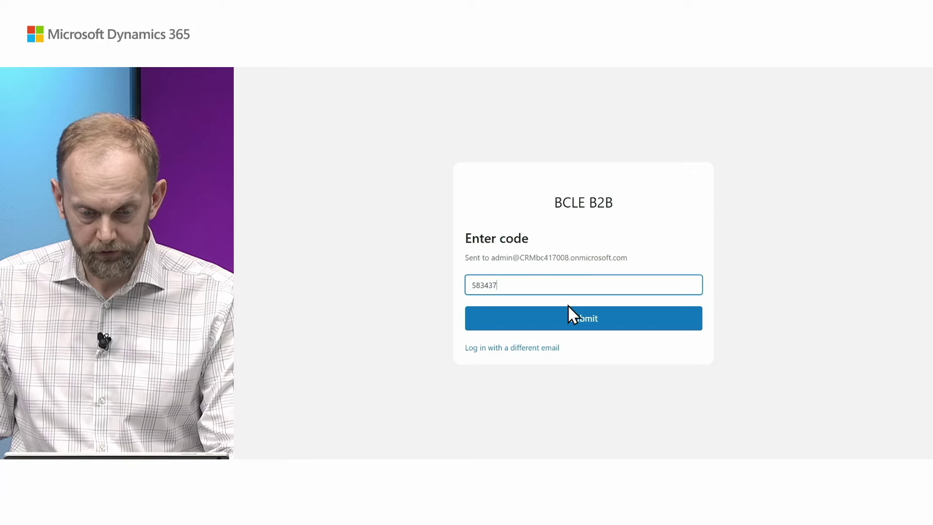
click(572, 320)
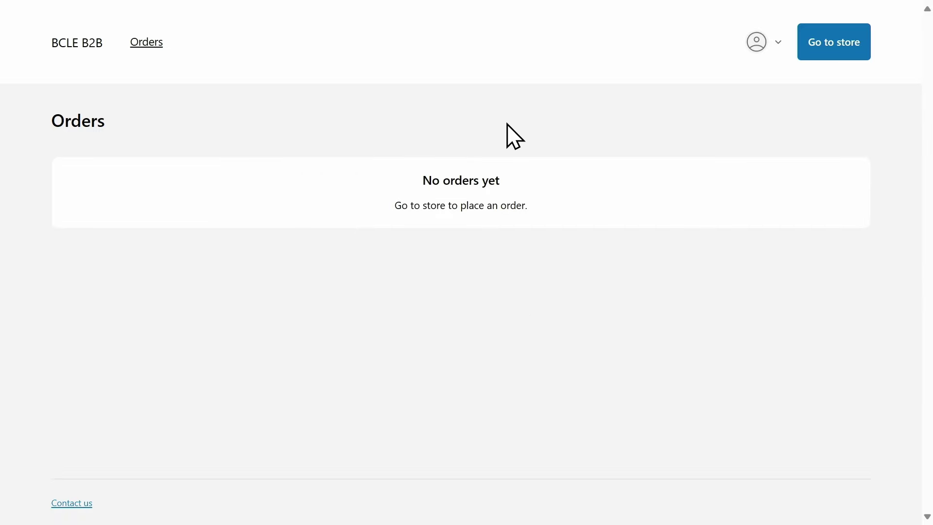
Leave the empty Orders page and return to the storefront's product Catalog.
click(848, 56)
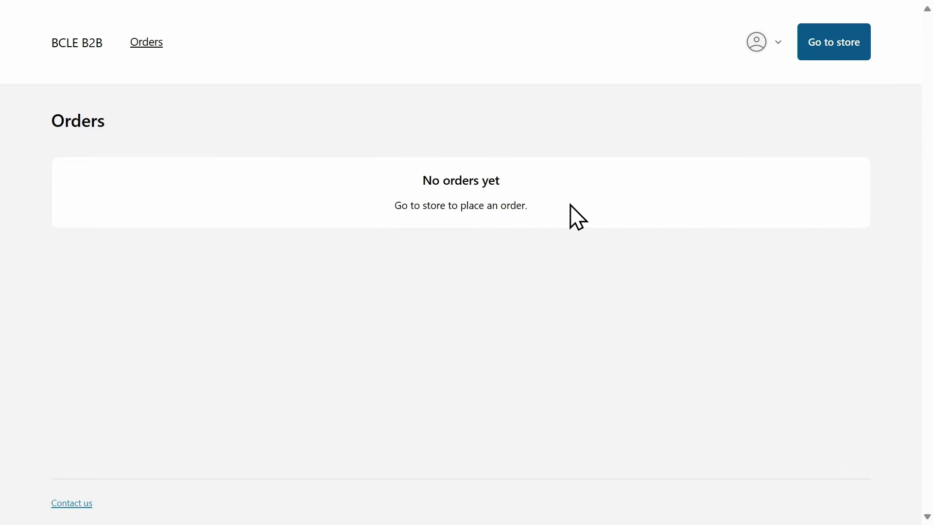
click(832, 49)
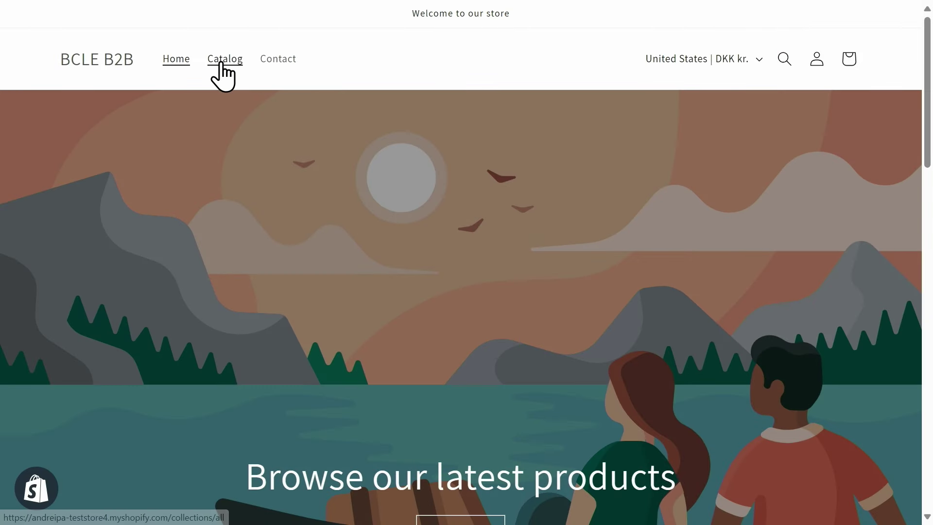
click(223, 60)
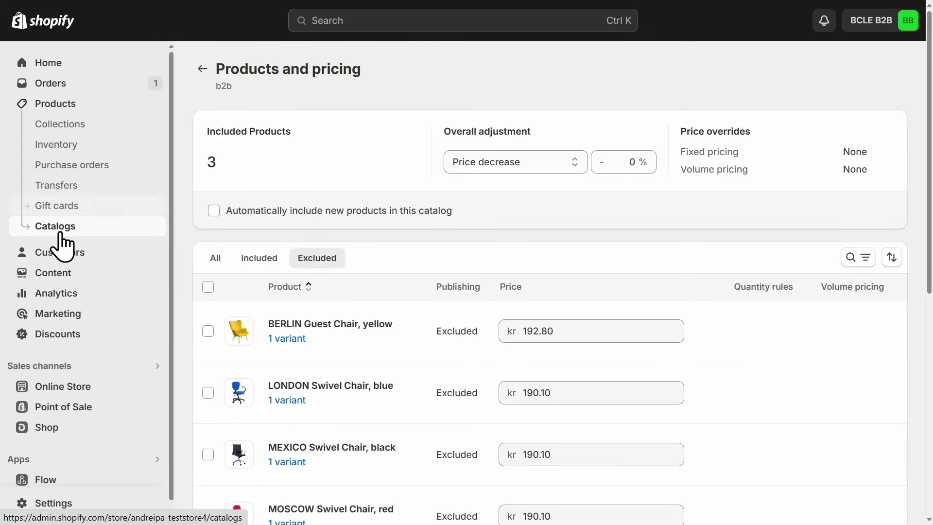
Add the store's admin account as a second customer of the School of Fine Art company.
click(58, 255)
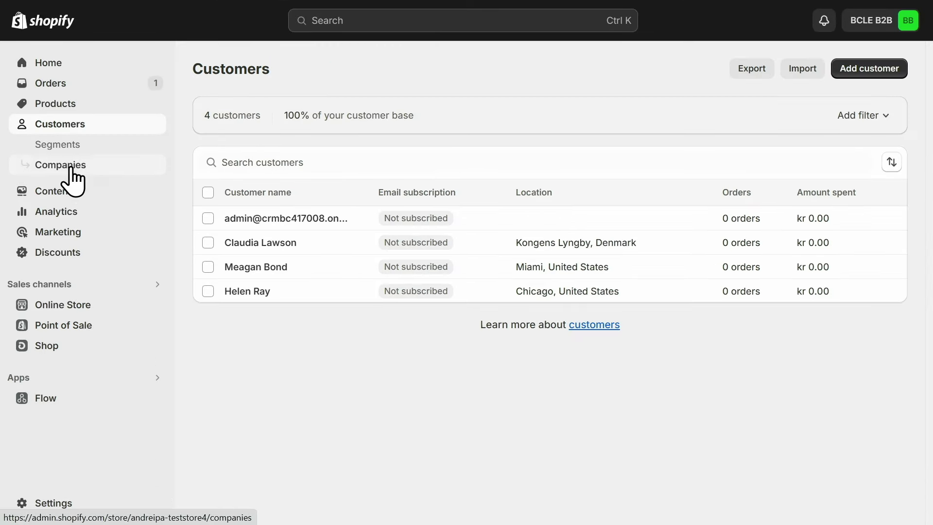
click(70, 168)
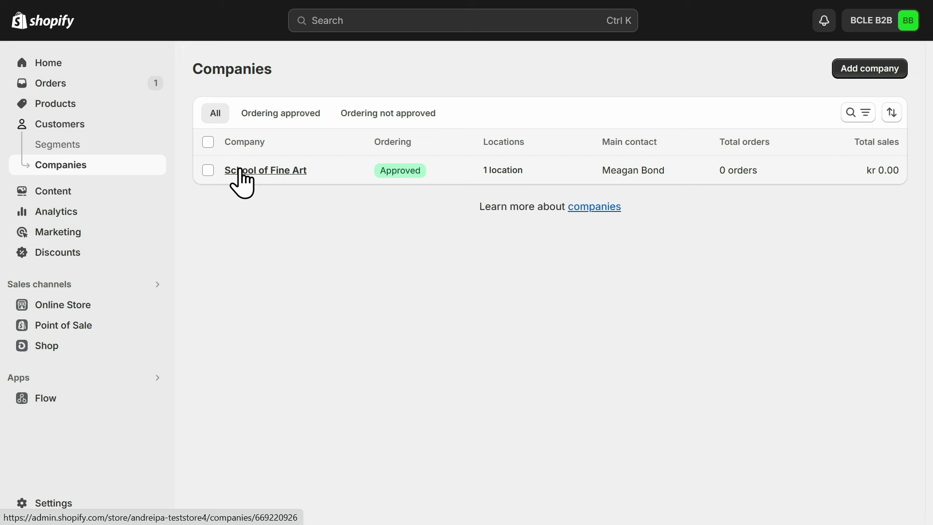
click(240, 170)
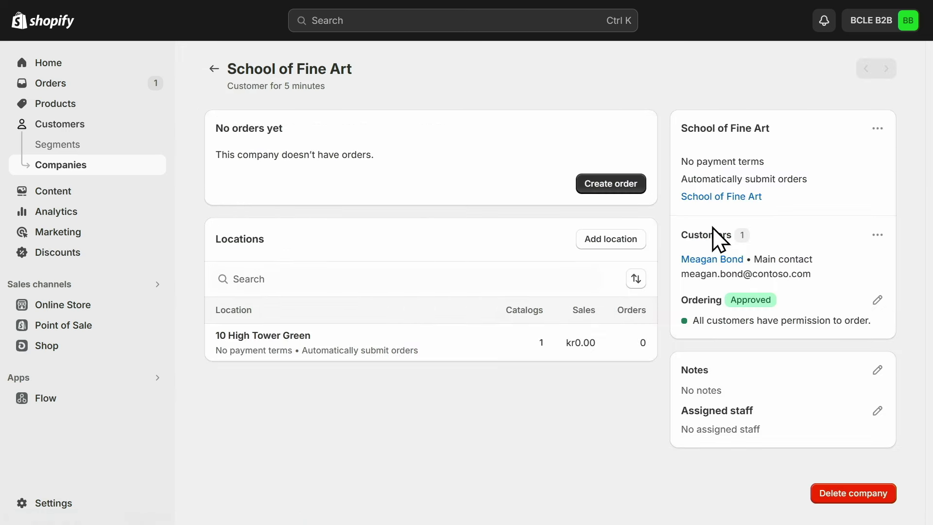
click(878, 235)
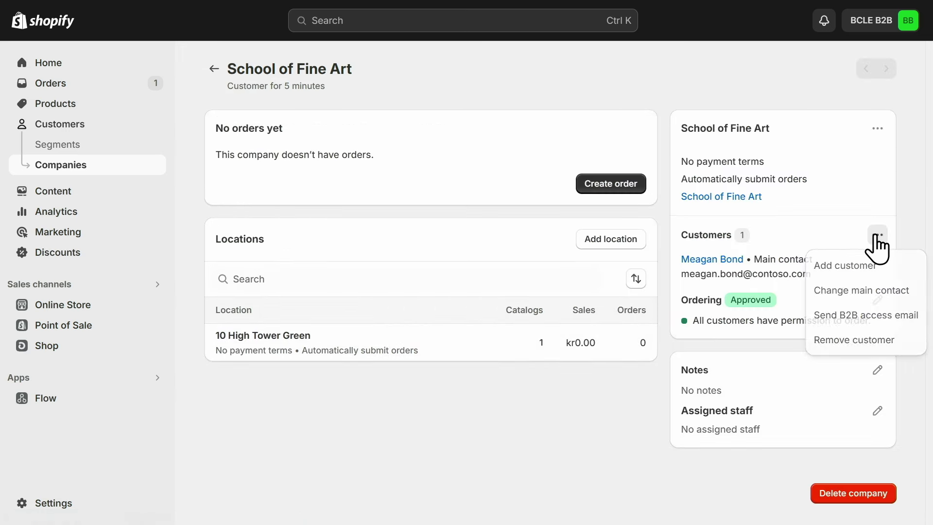
click(874, 269)
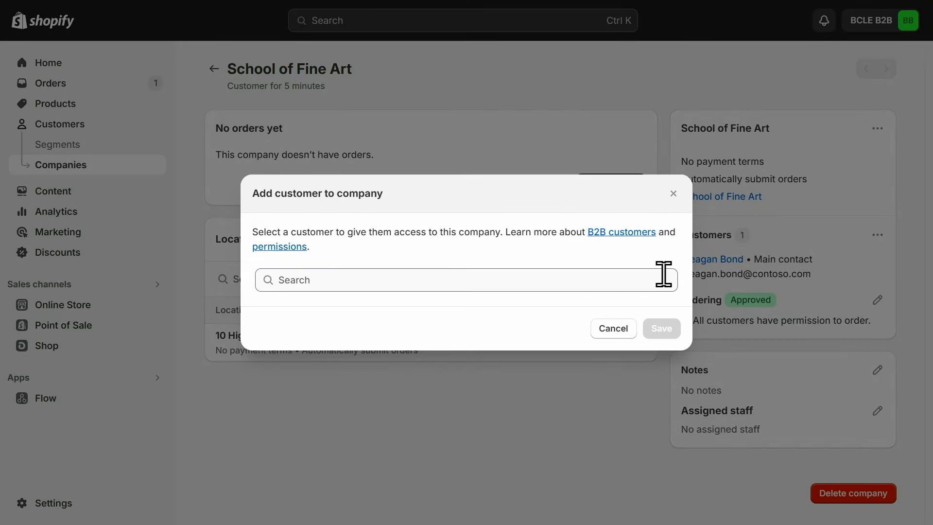
click(664, 275)
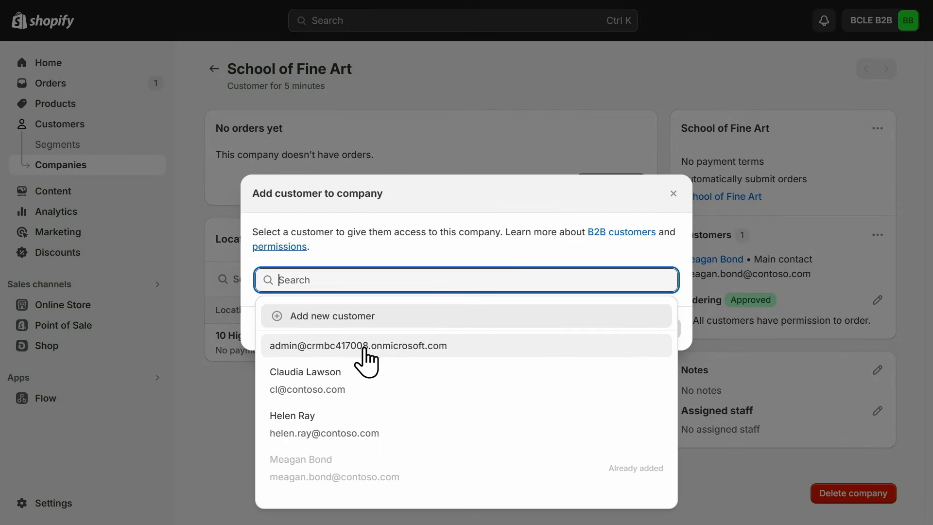
click(364, 348)
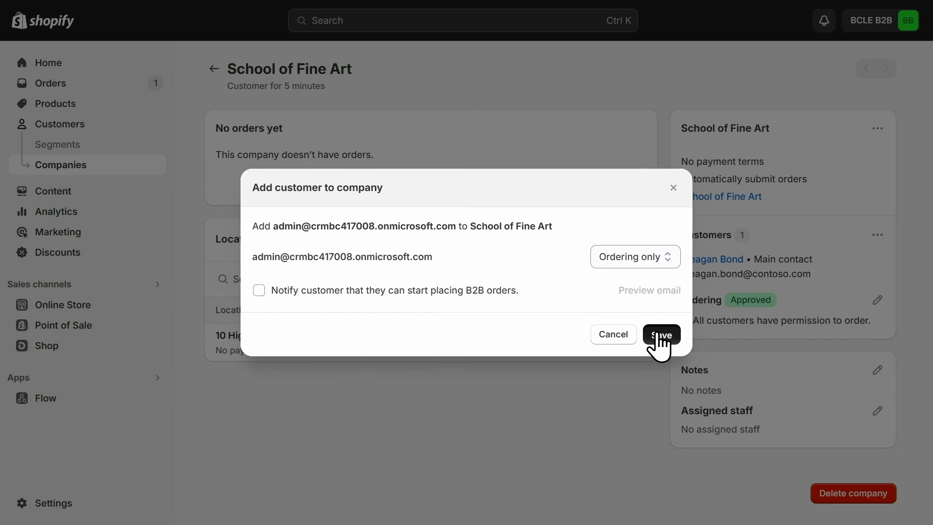
click(659, 335)
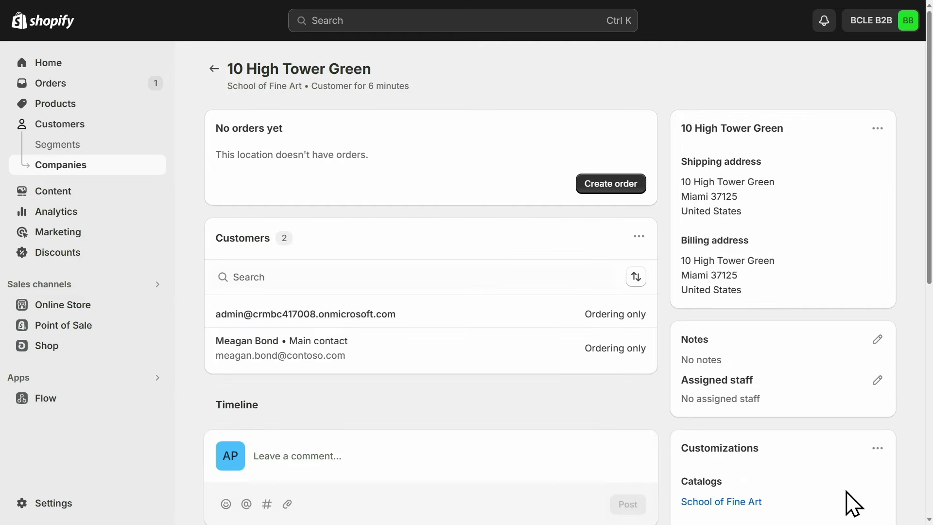
Replace the School of Fine Art catalog with b2b on the 10 High Tower Green location.
scroll(855, 428, down, 5)
click(877, 213)
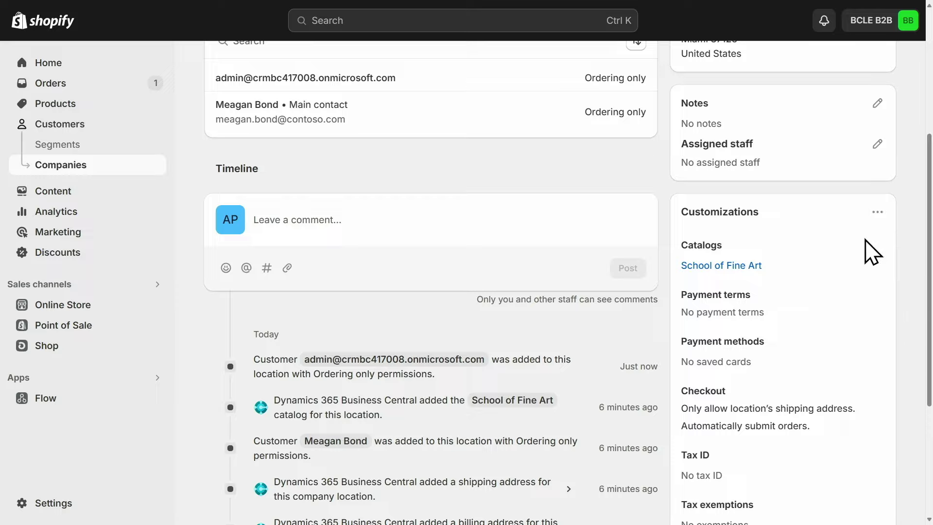
click(867, 244)
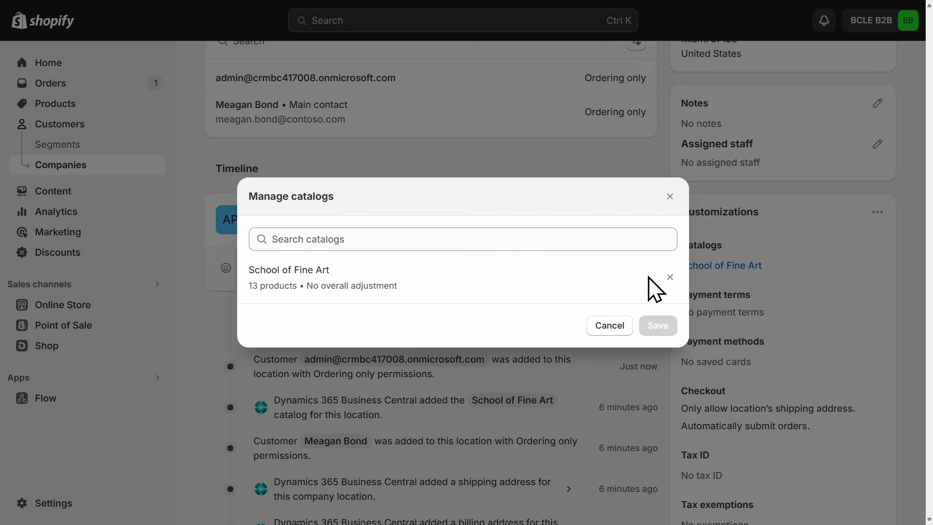
click(670, 277)
click(509, 246)
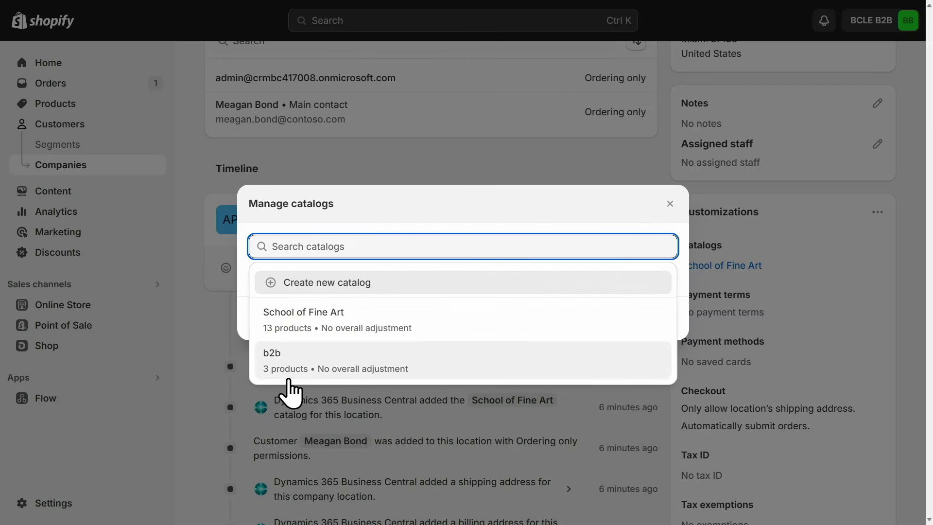
click(287, 379)
click(661, 326)
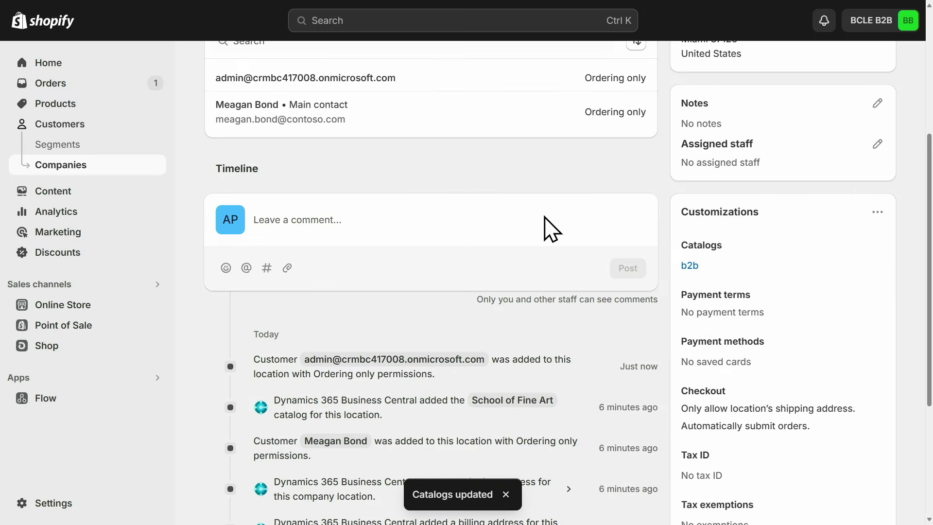
scroll(547, 229, up, 5)
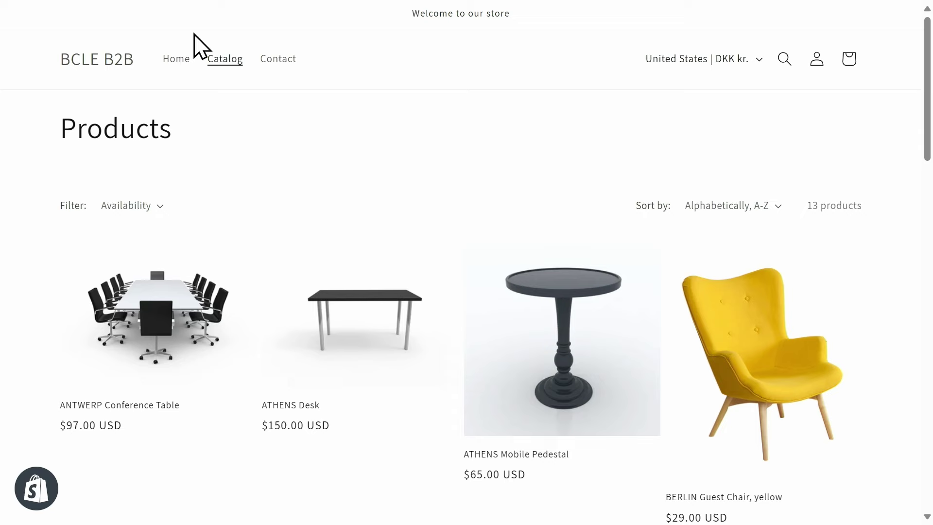
Reopen the storefront Catalog from Home, now showing only the three b2b products.
click(173, 61)
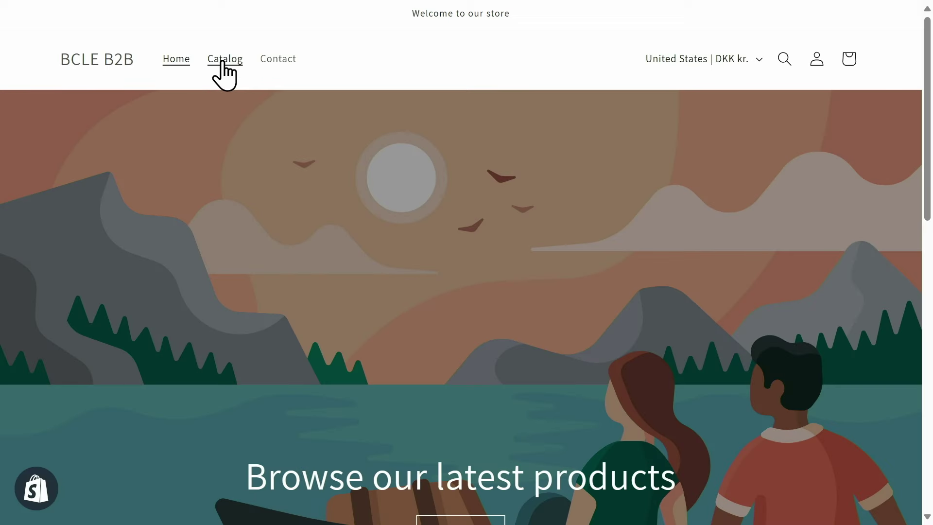
click(221, 63)
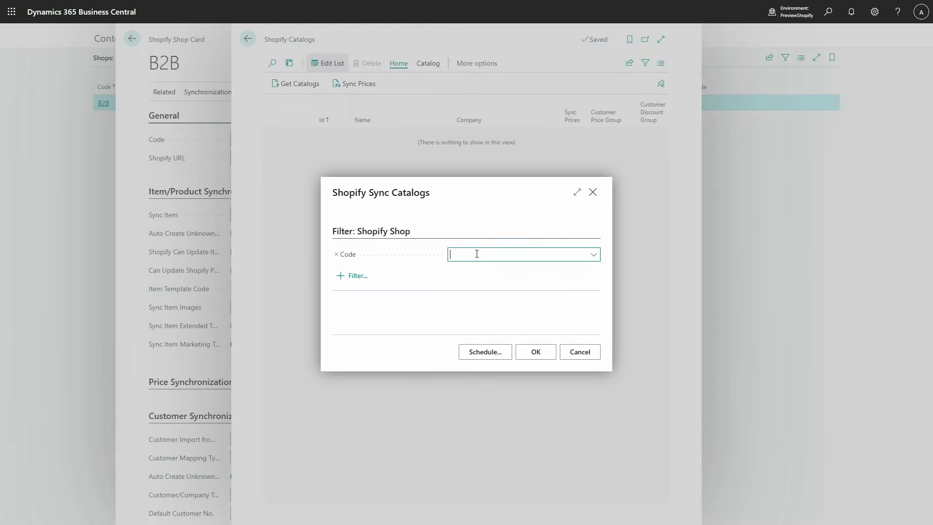
Get the B2B shop's catalogs, importing the b2b catalog for School of Fine Art.
click(527, 299)
click(529, 358)
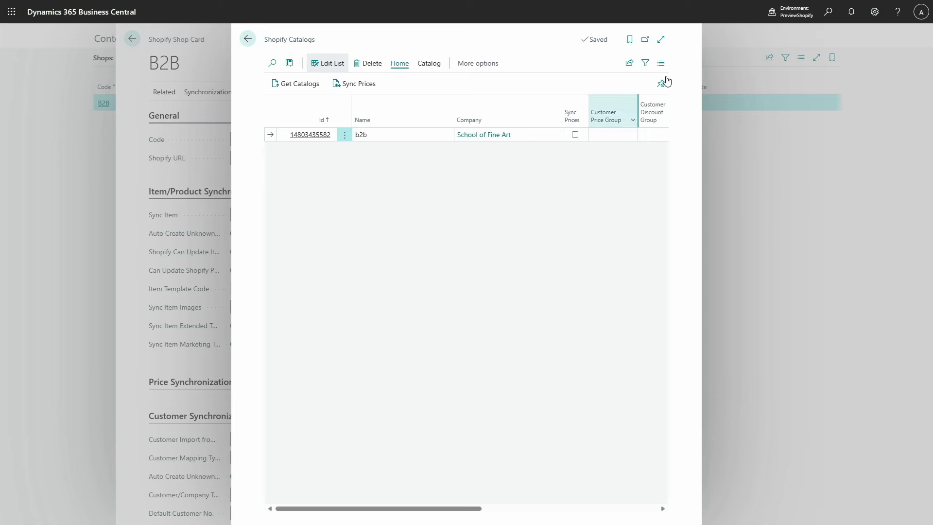
Enable price sync on the b2b catalog with discount group LARGE ACC, then sync its prices.
click(660, 40)
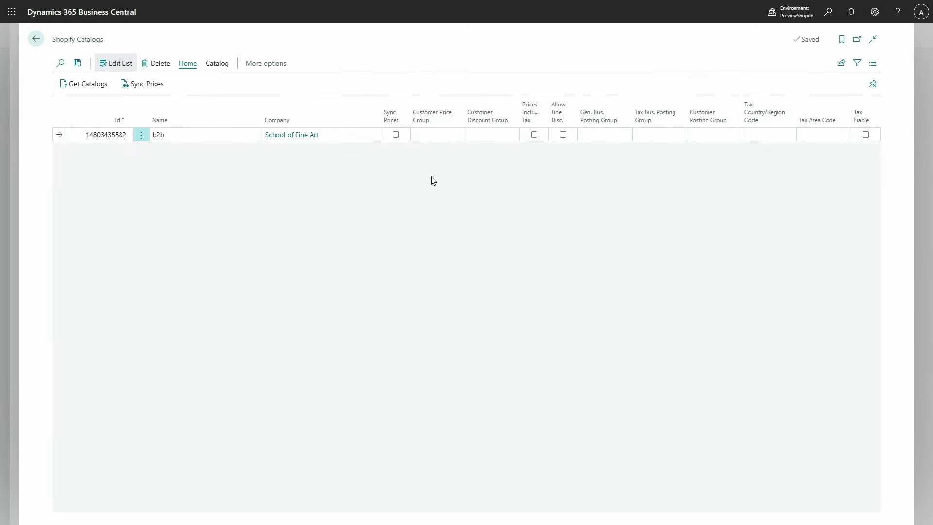
click(395, 135)
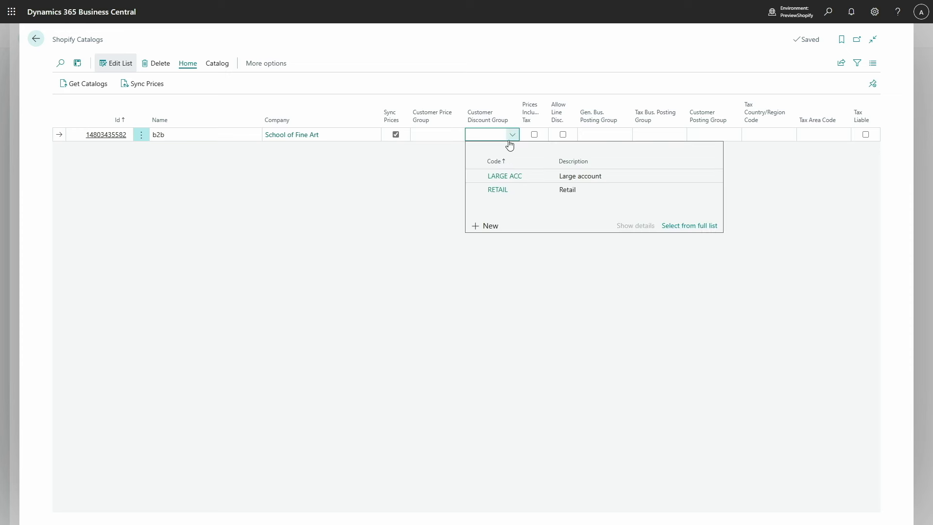
click(515, 176)
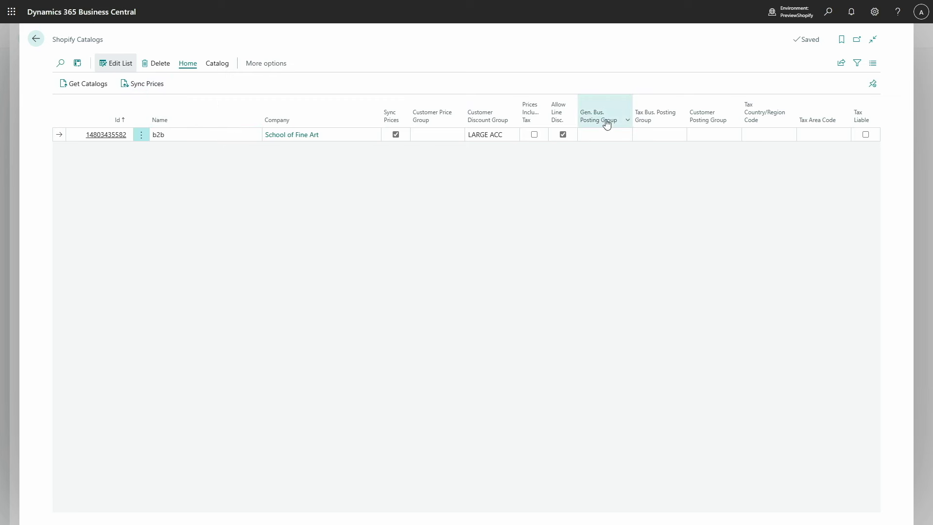
click(148, 88)
click(518, 358)
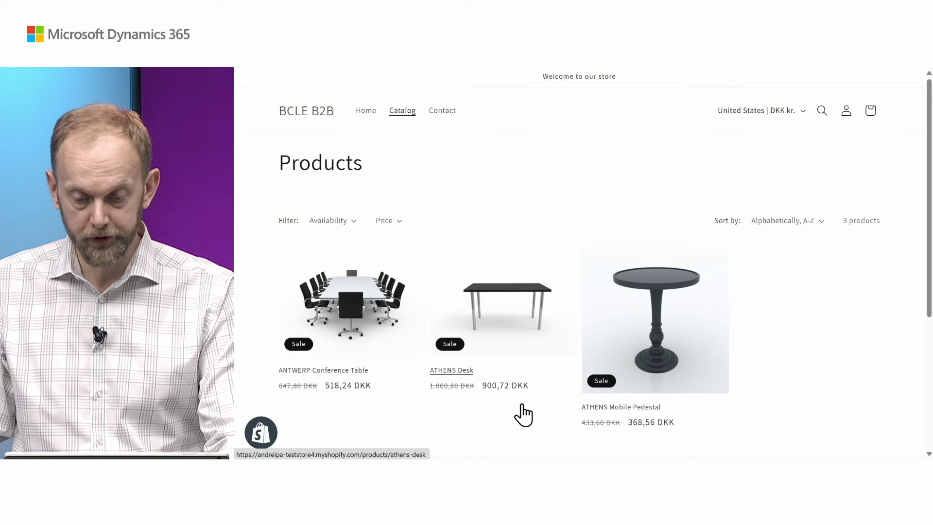
Add one ATHENS Desk to the cart at 900,72 kr and view the cart.
click(499, 339)
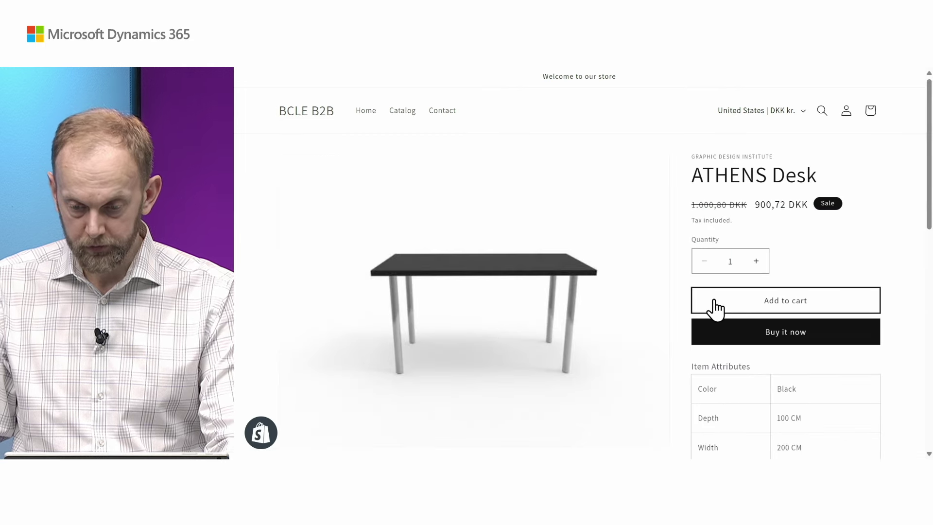
click(754, 302)
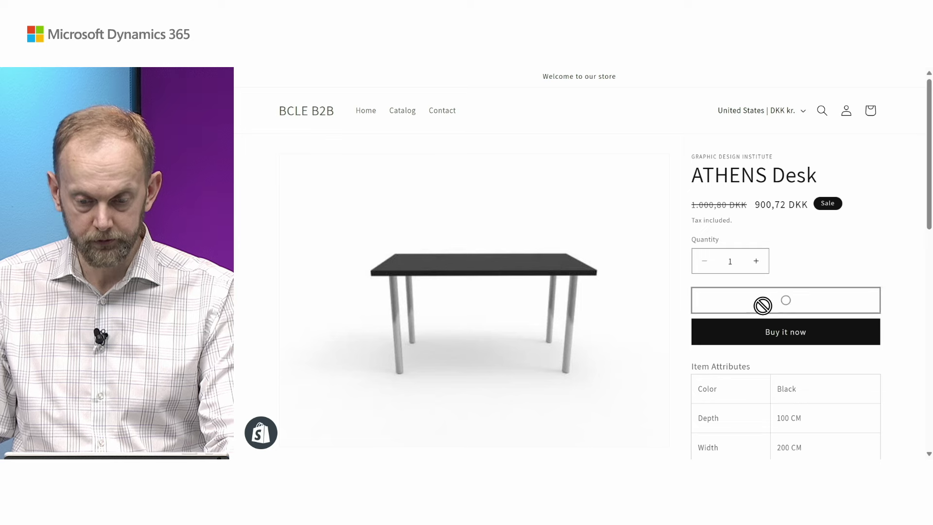
click(801, 249)
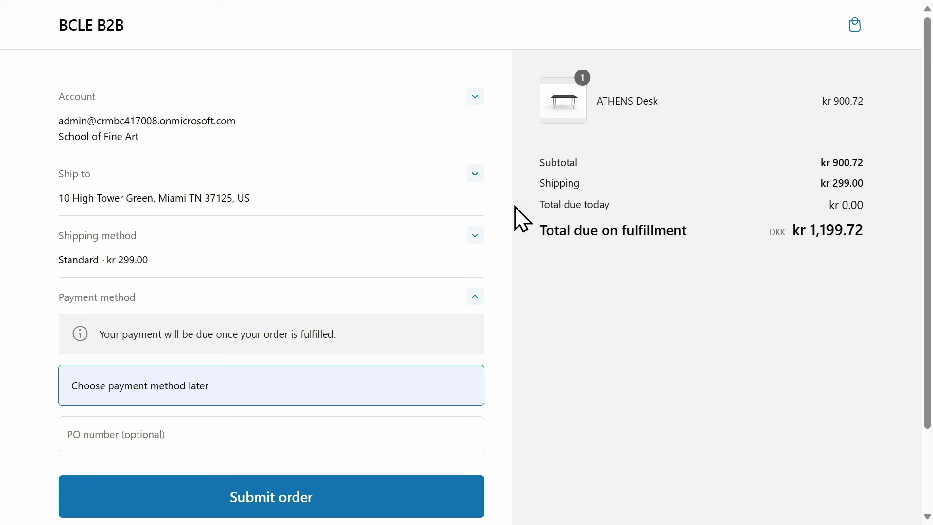
Check out the desk with the current shipping address and PO number PO 12345, and submit the order.
click(476, 175)
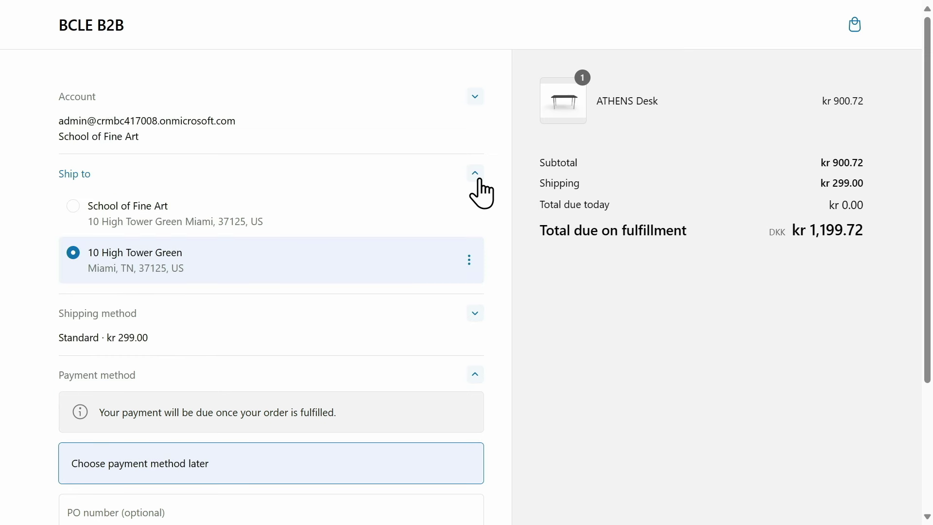
click(476, 174)
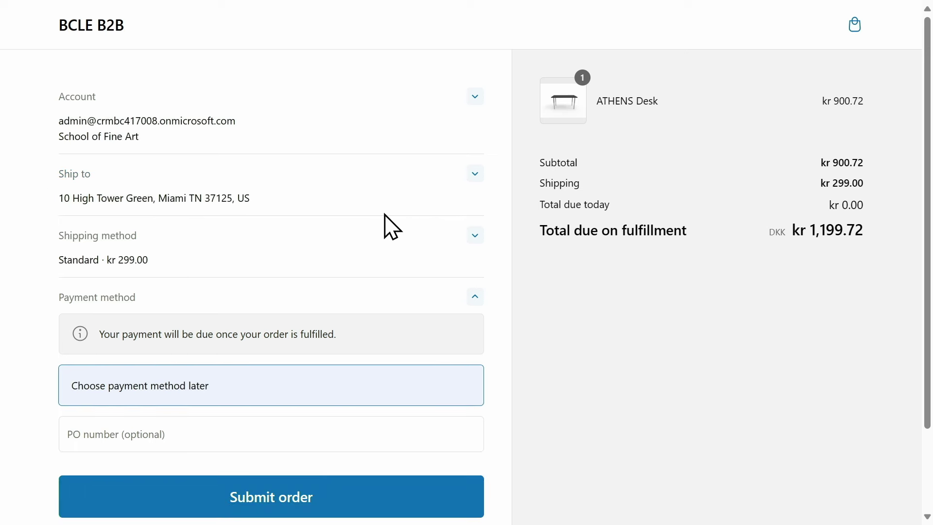
scroll(370, 248, down, 3)
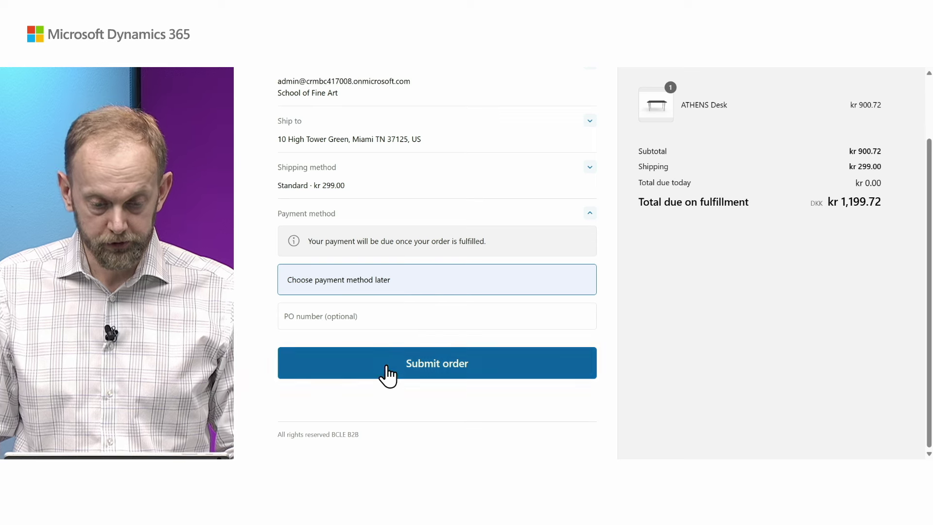
click(354, 316)
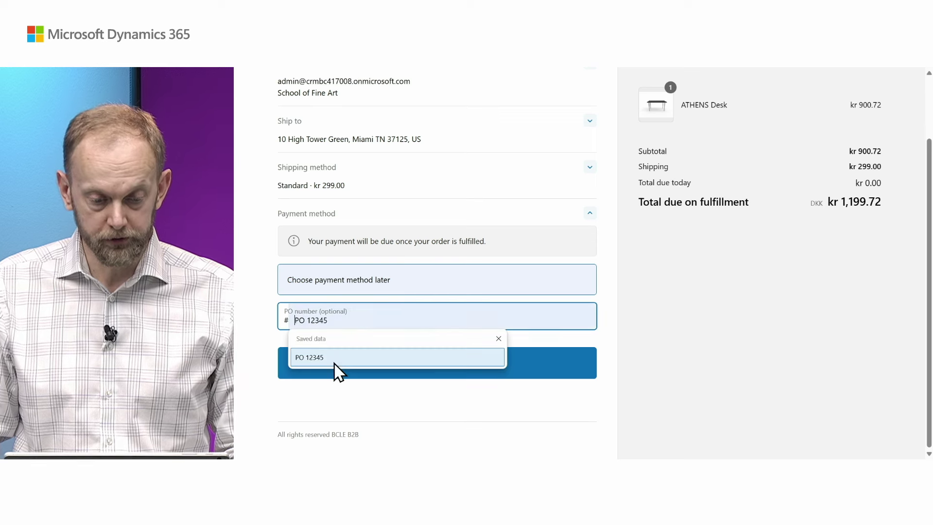
click(321, 358)
click(362, 368)
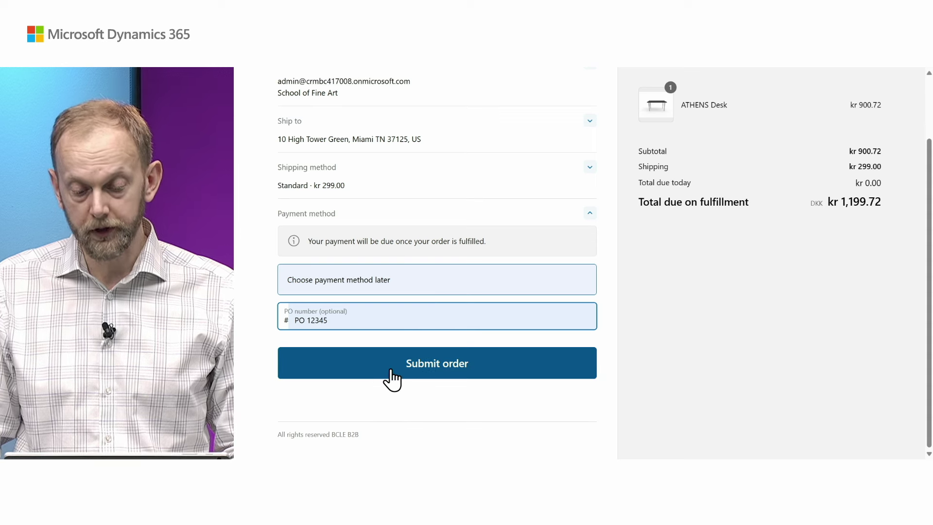
click(424, 370)
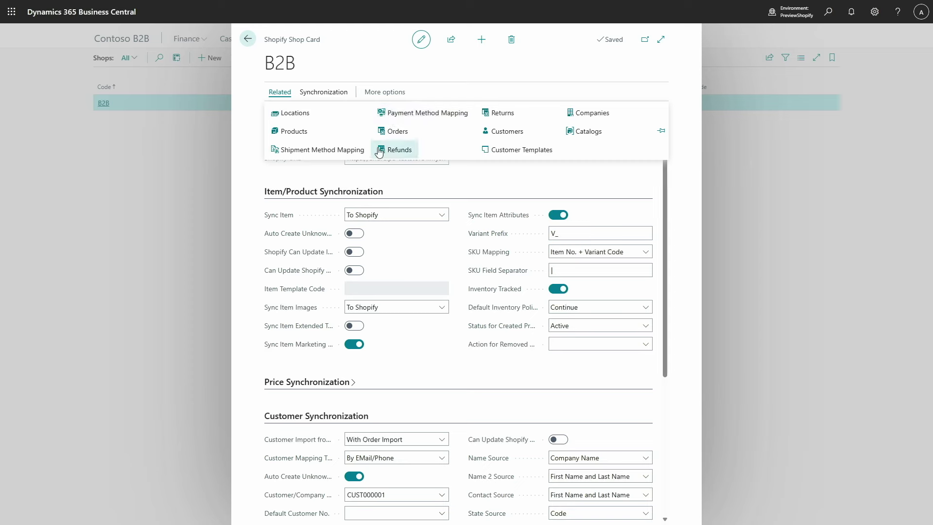
Sync orders from Shopify into the shop's Shopify Orders list, bringing in #1019 and #1017.
click(397, 132)
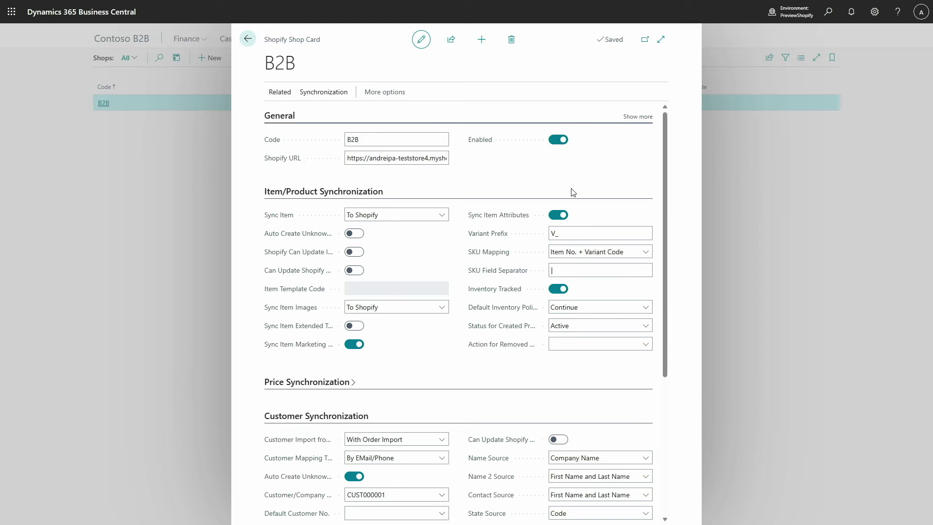
click(108, 84)
click(550, 366)
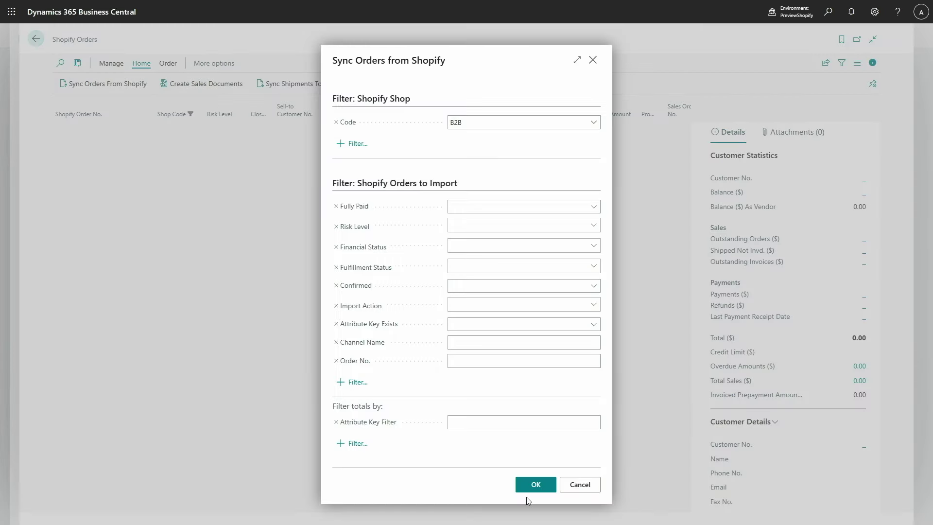
click(536, 484)
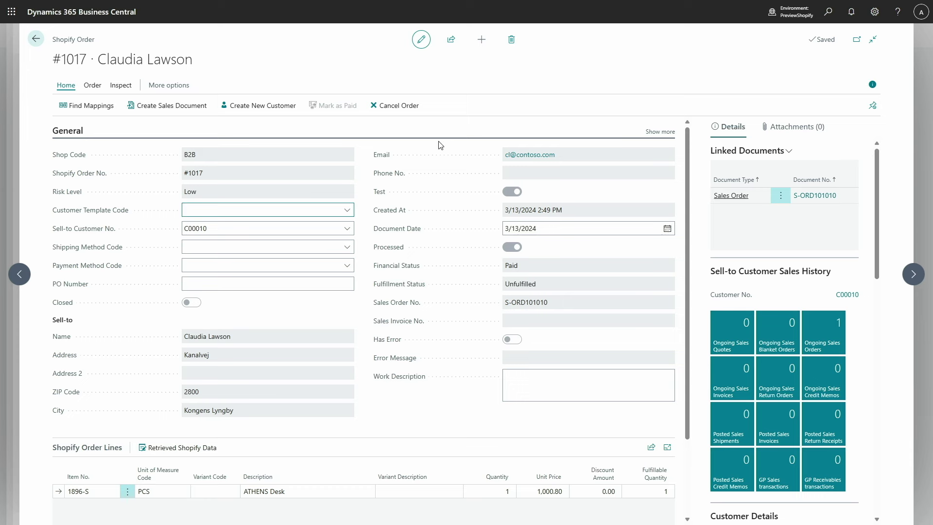
Cancel order #1017 with customer notification, reason Customer, and a refund.
click(402, 112)
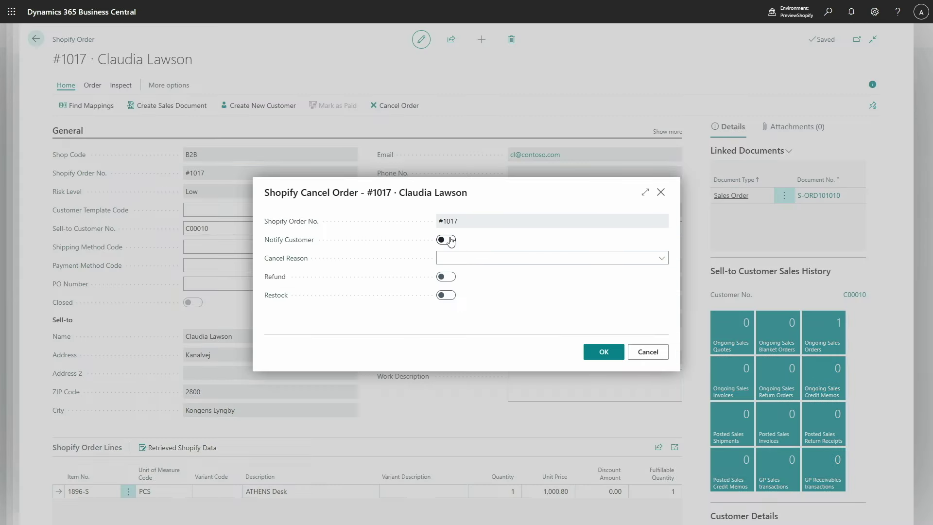
click(449, 240)
click(484, 259)
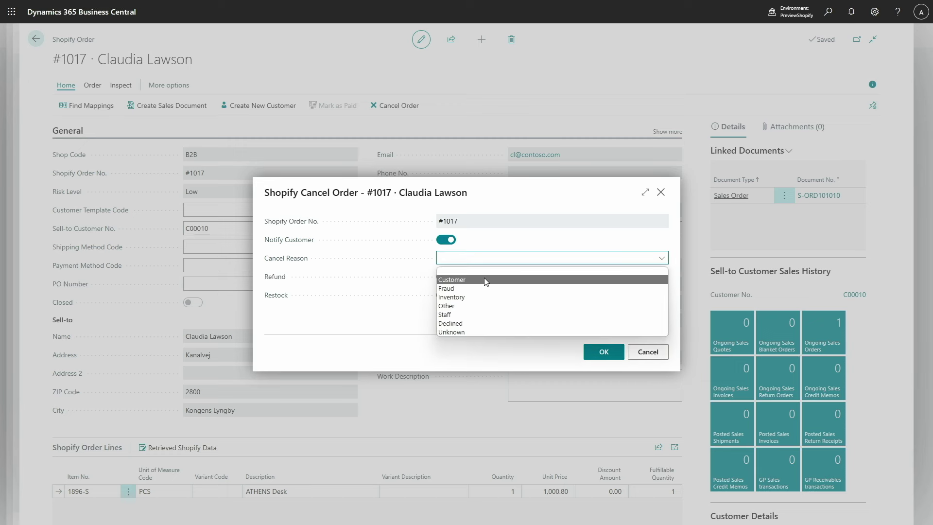
click(486, 279)
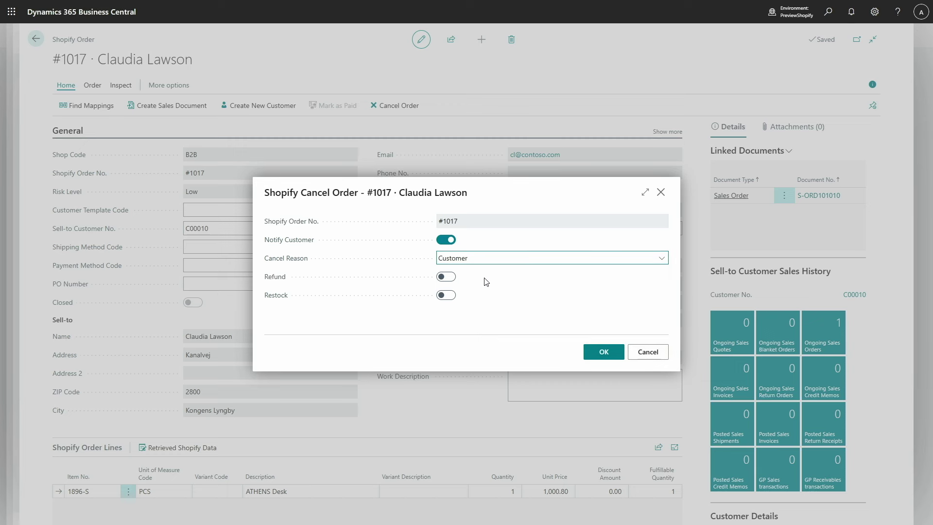
click(451, 279)
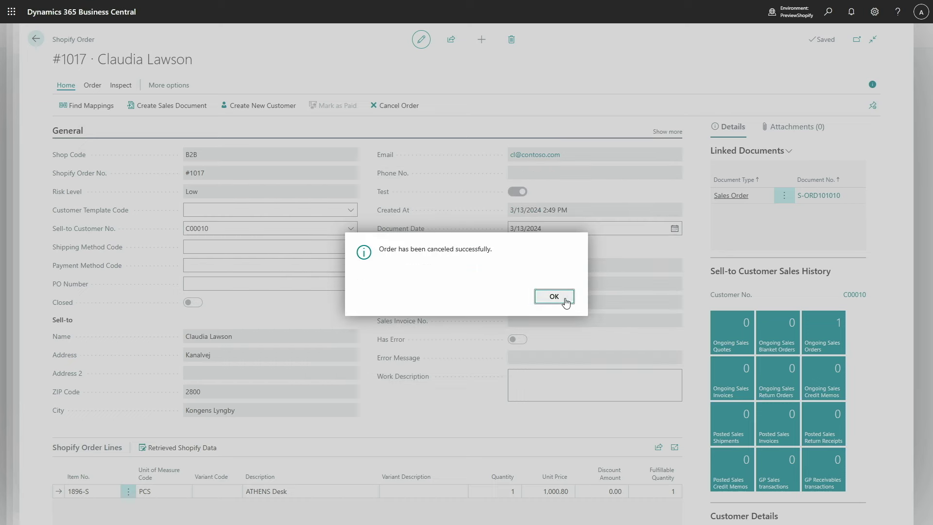
click(554, 296)
Open order #1019 from the Shopify Orders list and mark it as paid.
click(36, 39)
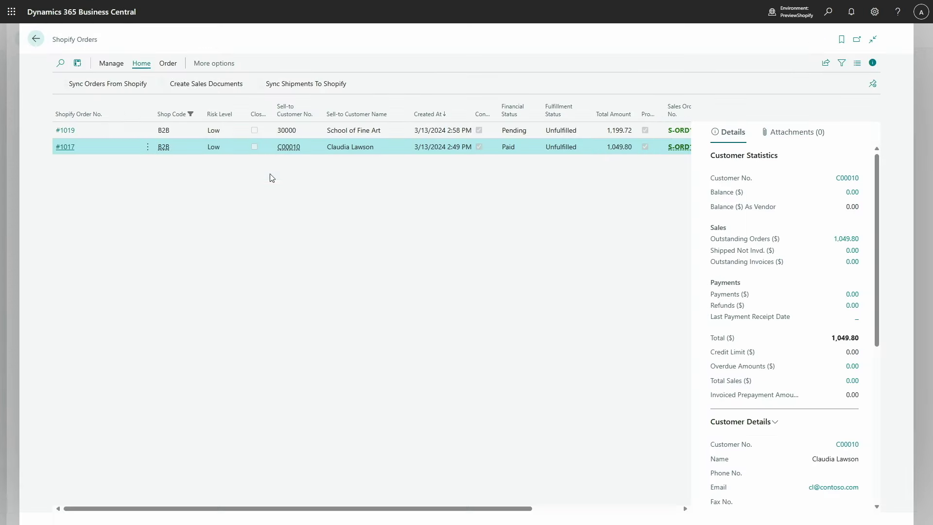
click(68, 135)
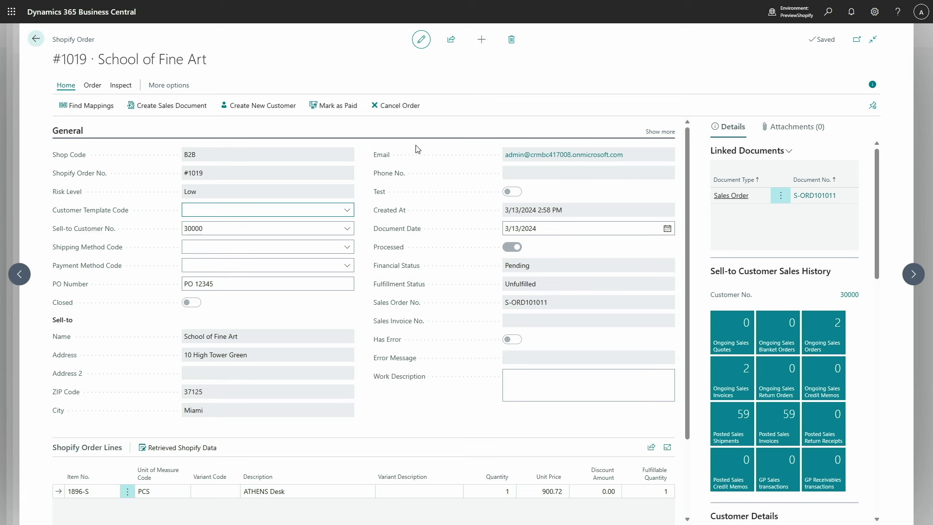
click(325, 114)
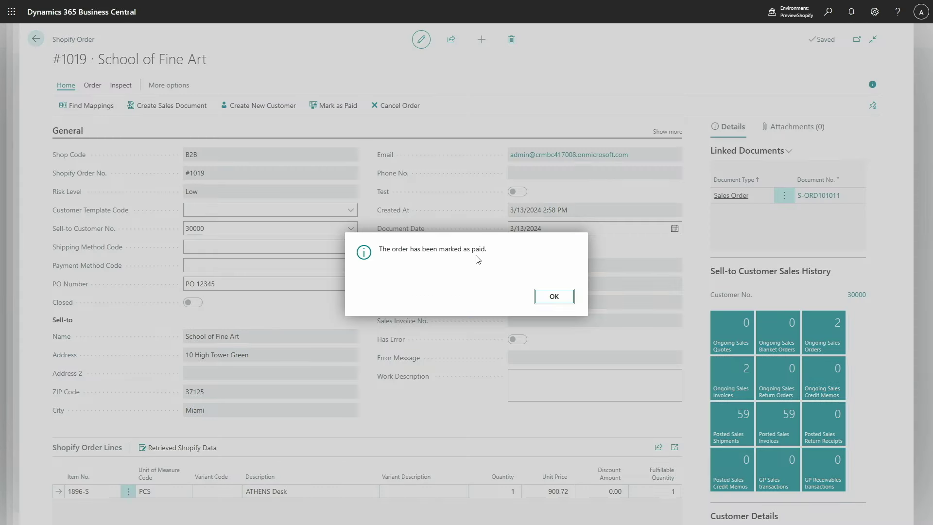
click(554, 297)
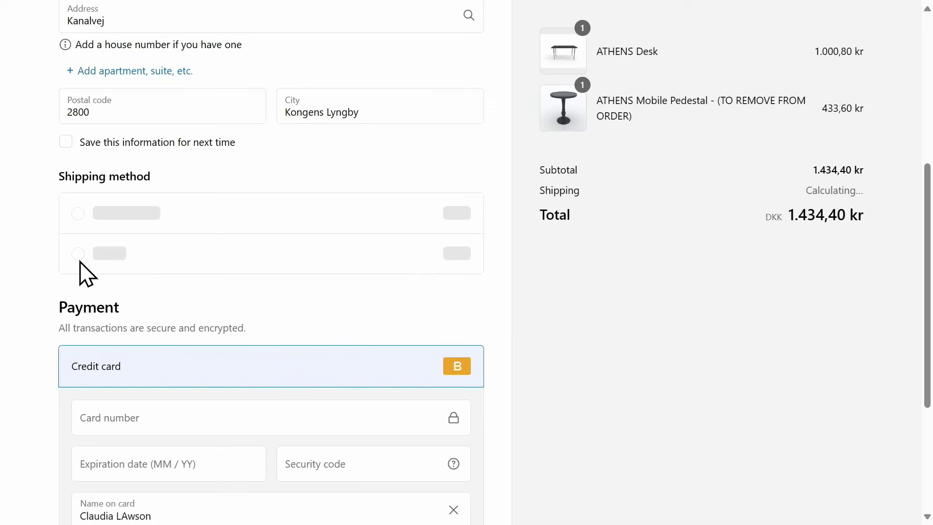
Enter the card number, expiration date and security code, and pay for the order.
click(121, 382)
text(1)
click(118, 425)
text(1224)
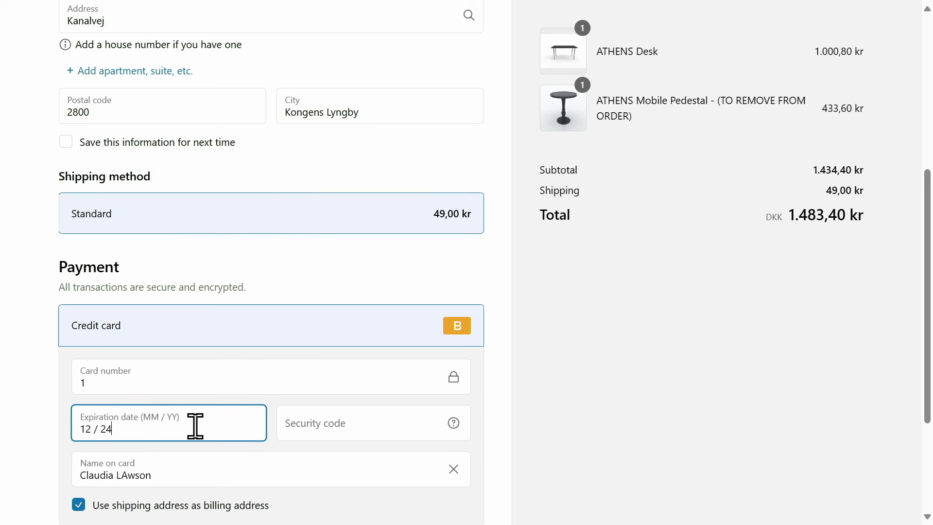
click(291, 422)
text(111)
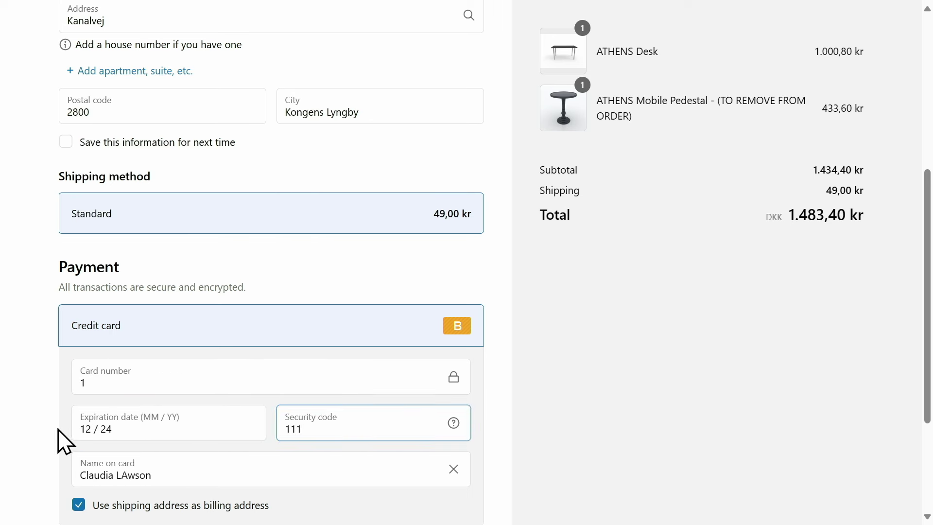
scroll(64, 440, down, 3)
click(279, 379)
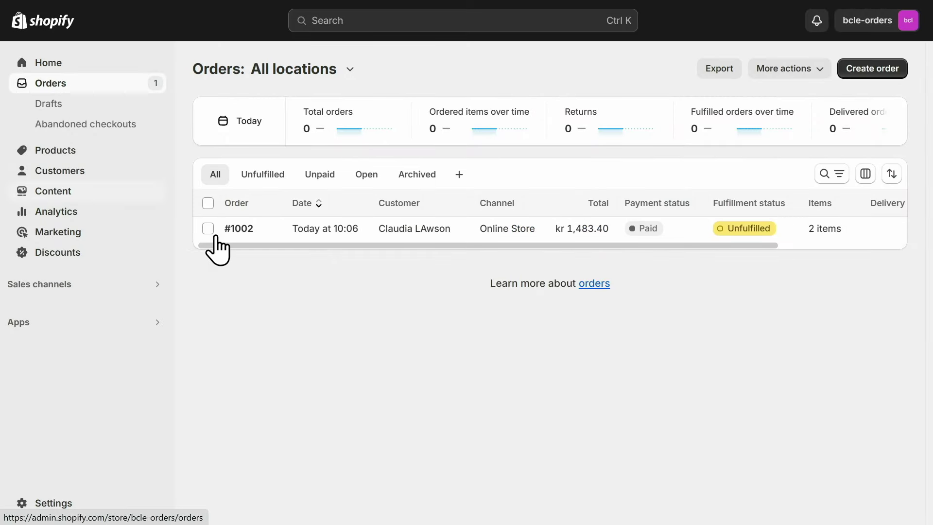
Open order #1002 from the Shopify admin Orders list.
click(246, 235)
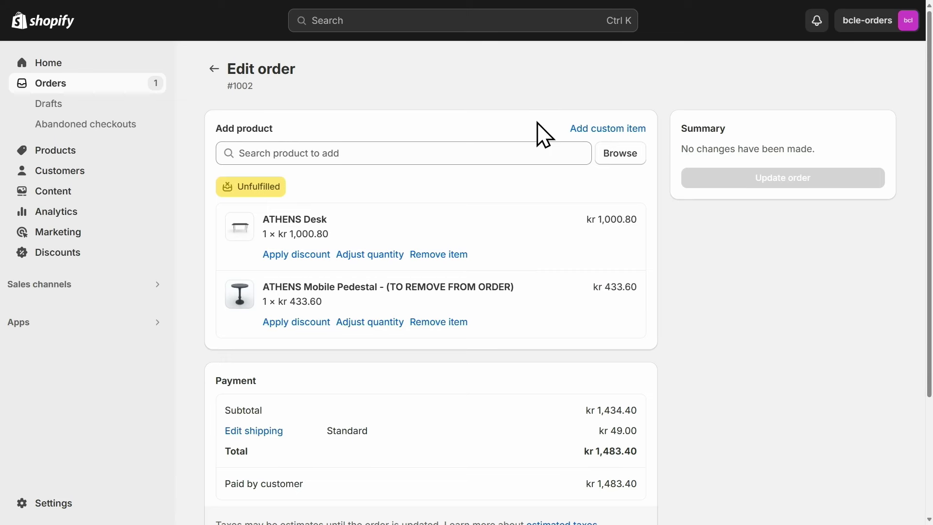
Remove the ATHENS Mobile Pedestal from order #1002 and add the yellow BERLIN Guest Chair.
click(440, 323)
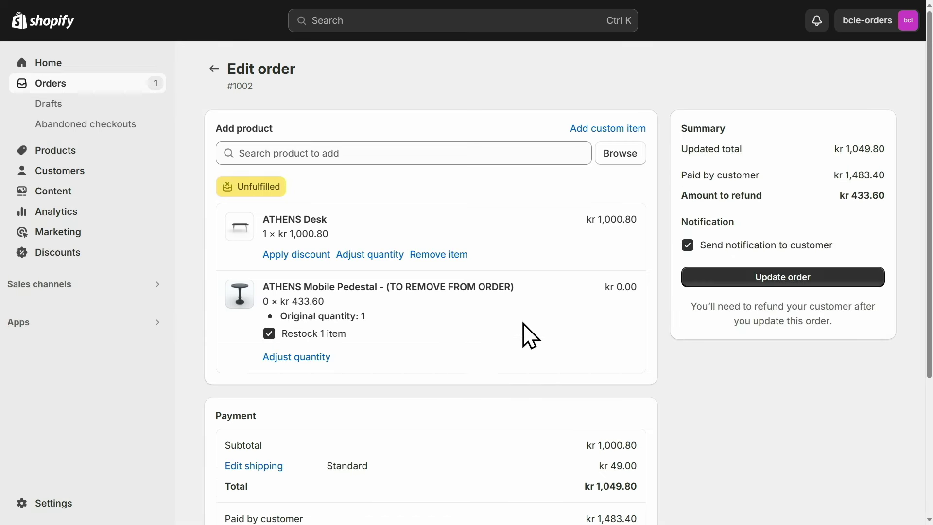
click(403, 157)
text(add)
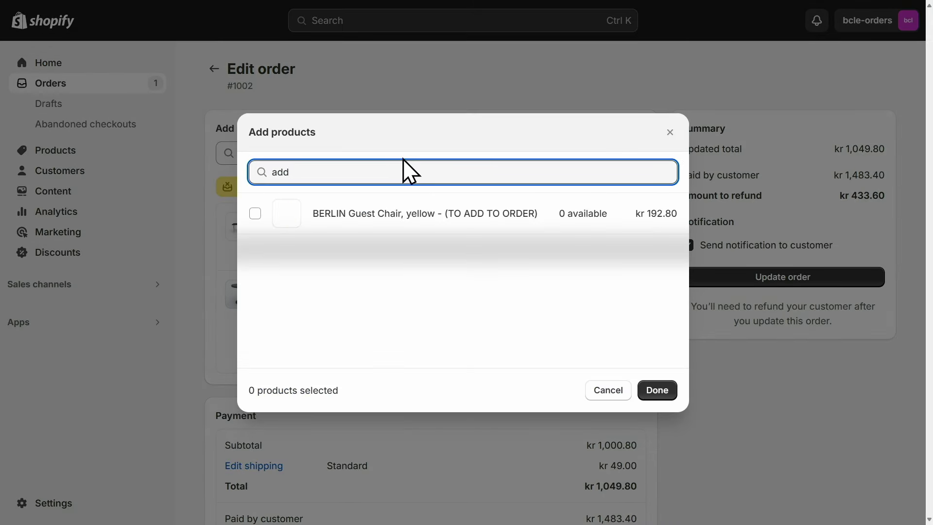
click(255, 214)
click(655, 390)
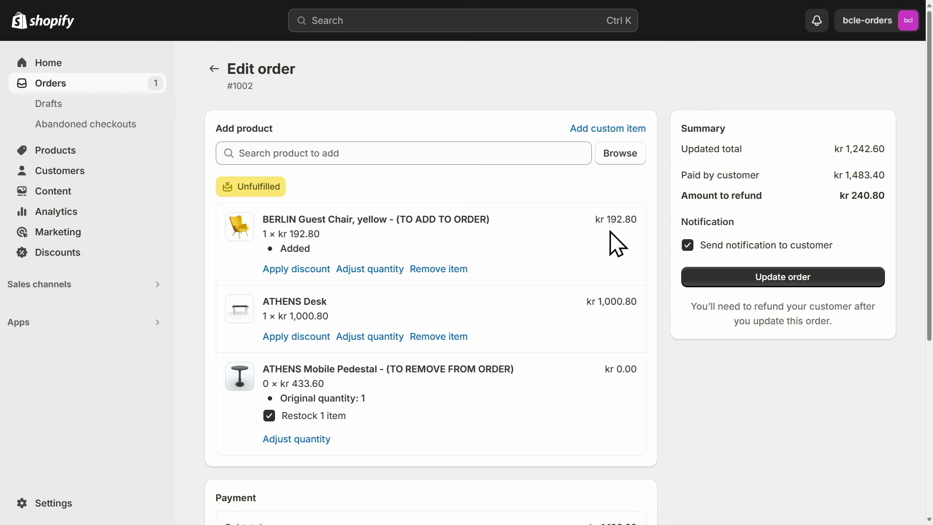
Save the edited order without notifying the customer, leaving a kr240.80 refund owed.
click(688, 246)
click(740, 310)
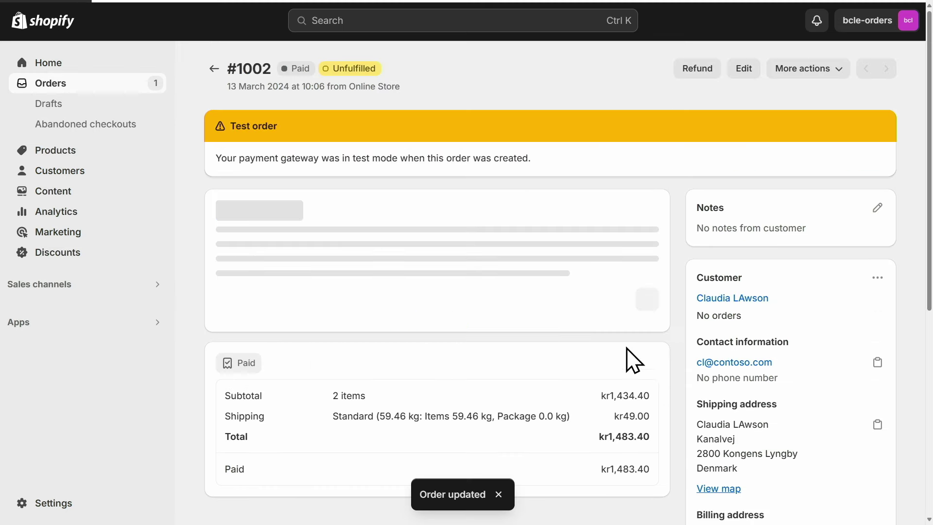
scroll(616, 311, down, 6)
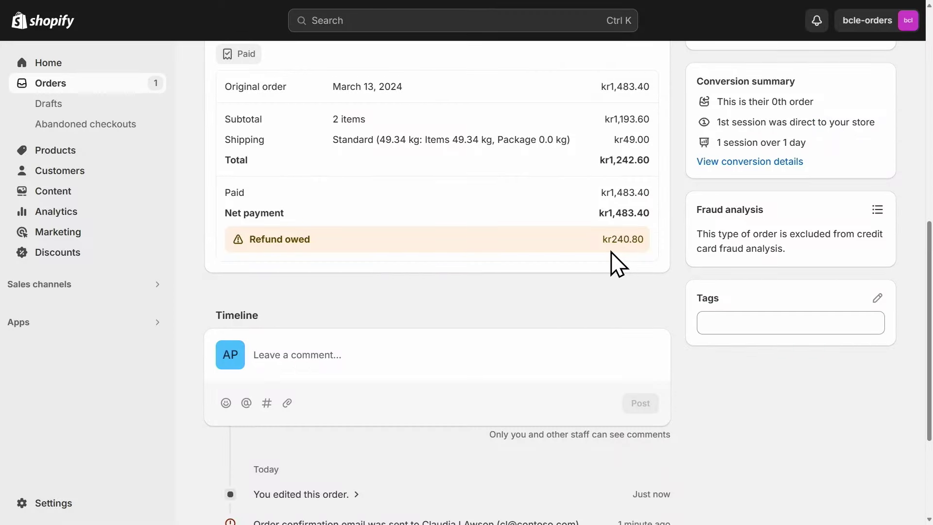
scroll(627, 244, up, 10)
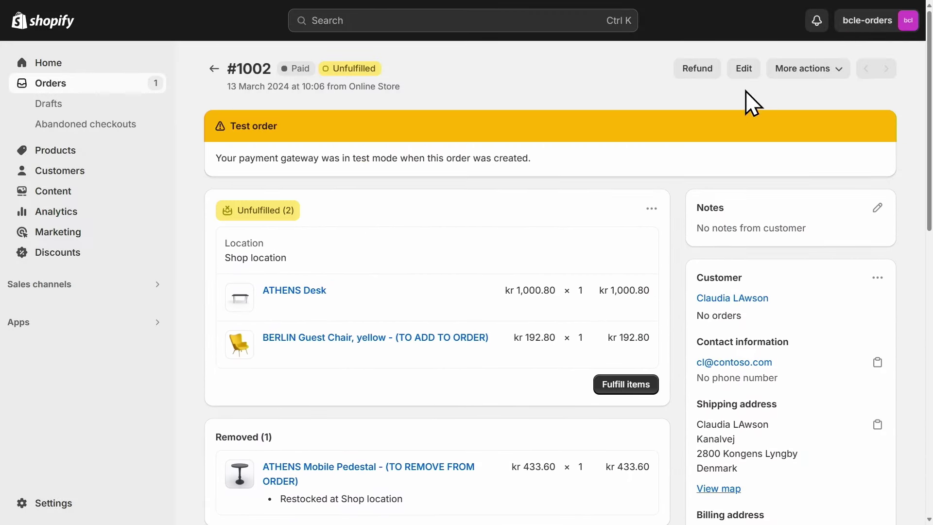
Refund kr 240.80 on Shopify order #1002 with the customer notification turned off.
click(698, 71)
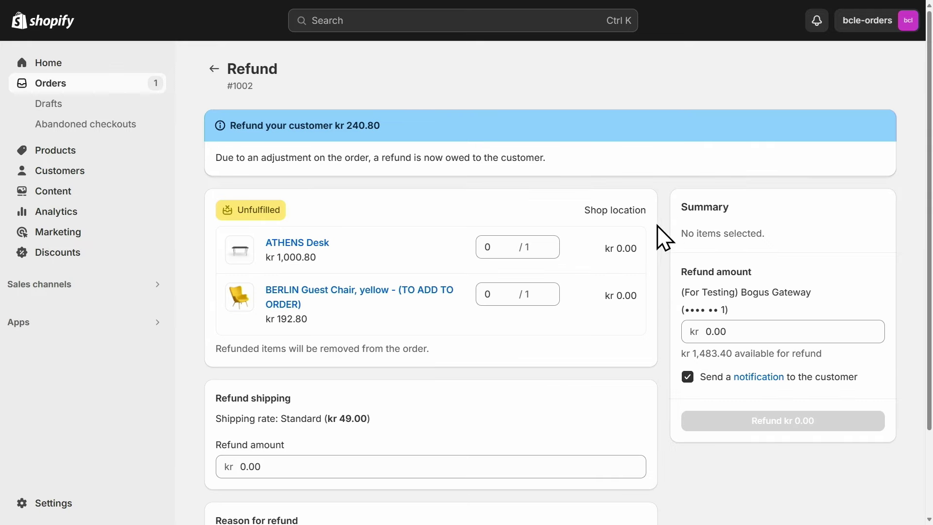
scroll(663, 238, down, 2)
click(742, 225)
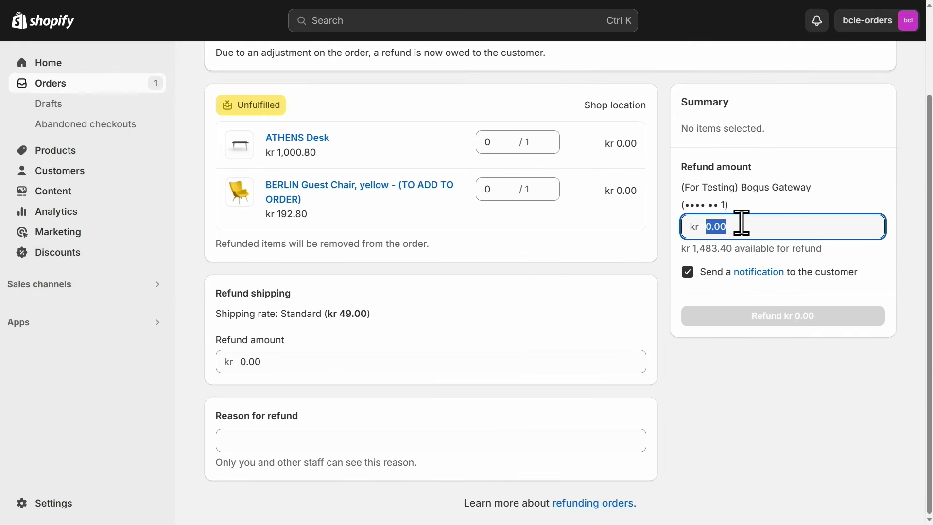
scroll(744, 228, up, 2)
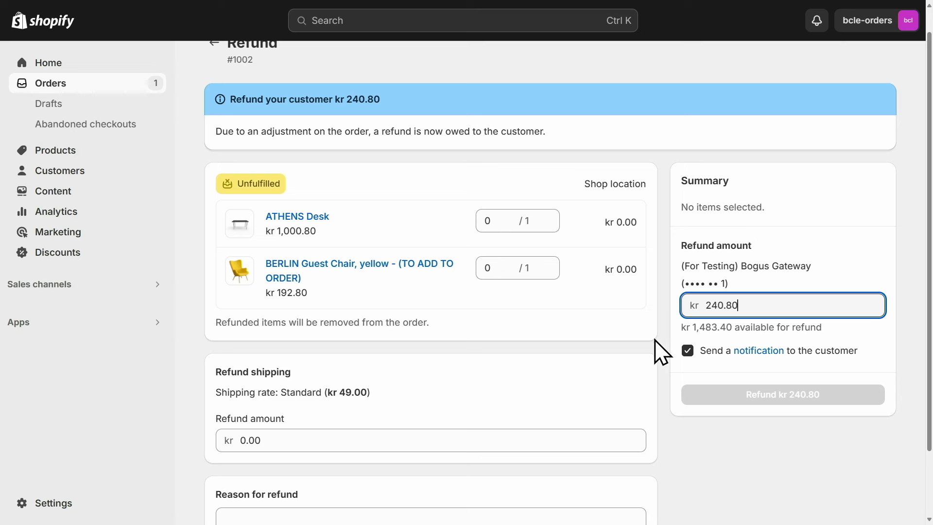
click(688, 350)
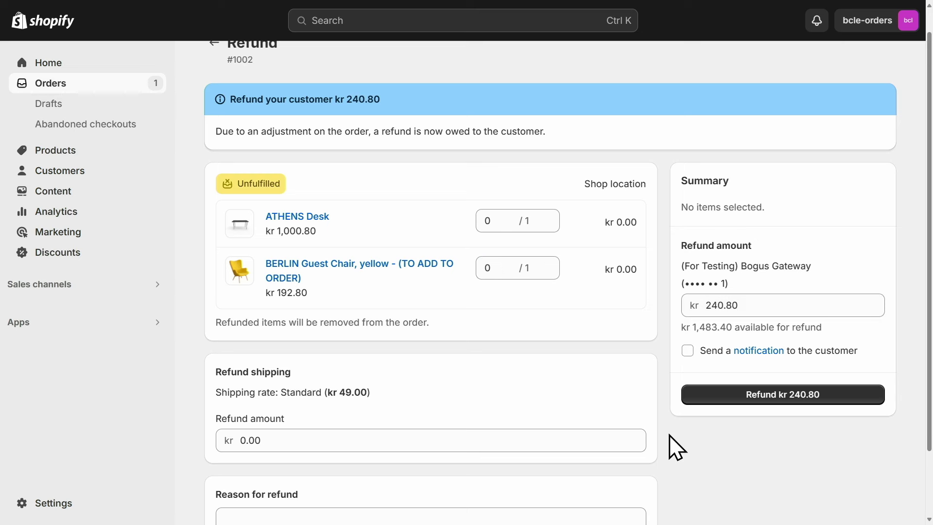
scroll(677, 447, down, 2)
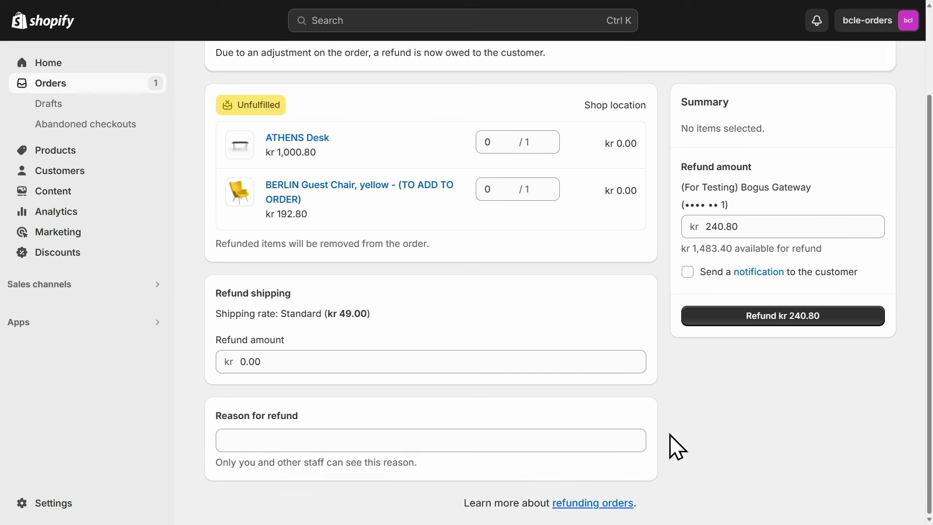
click(794, 318)
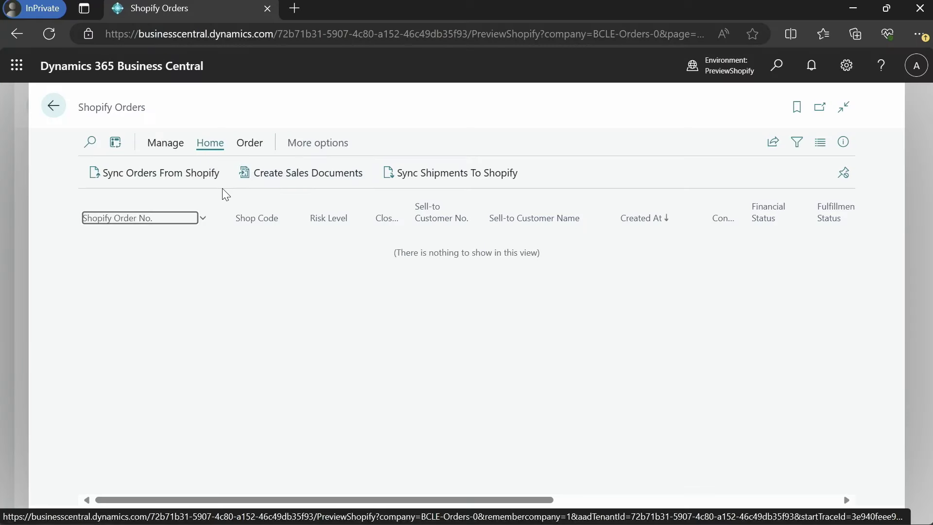
Sync orders from Shopify so #1002 is imported as Partially Refunded, totalling 1,676.20.
click(193, 180)
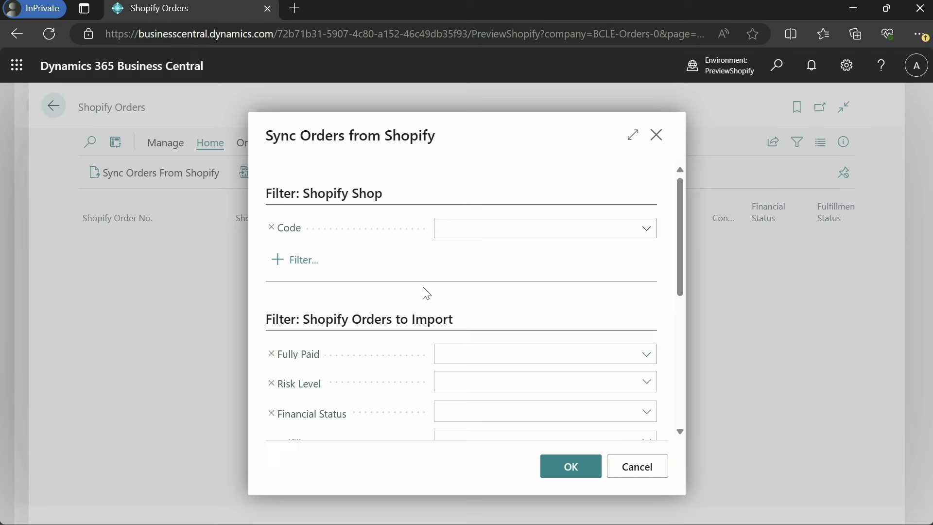
click(570, 467)
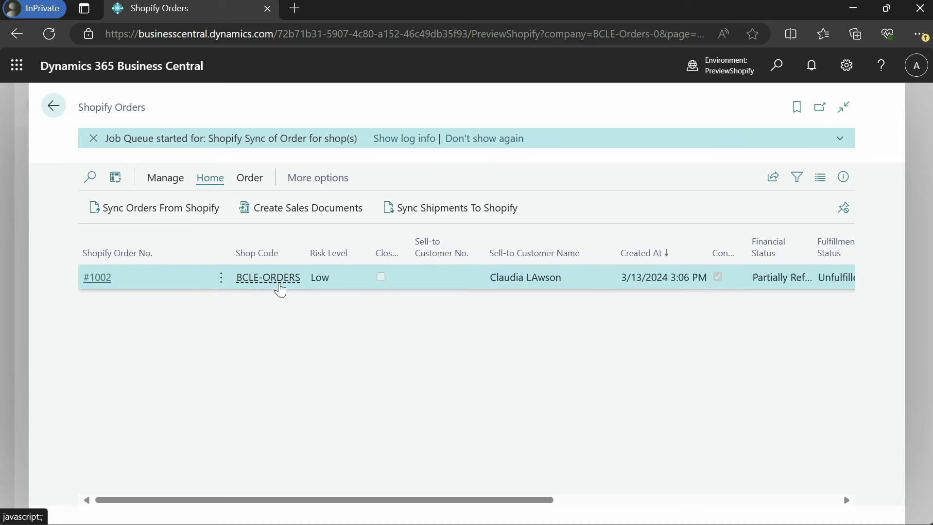
scroll(280, 290, right, 5)
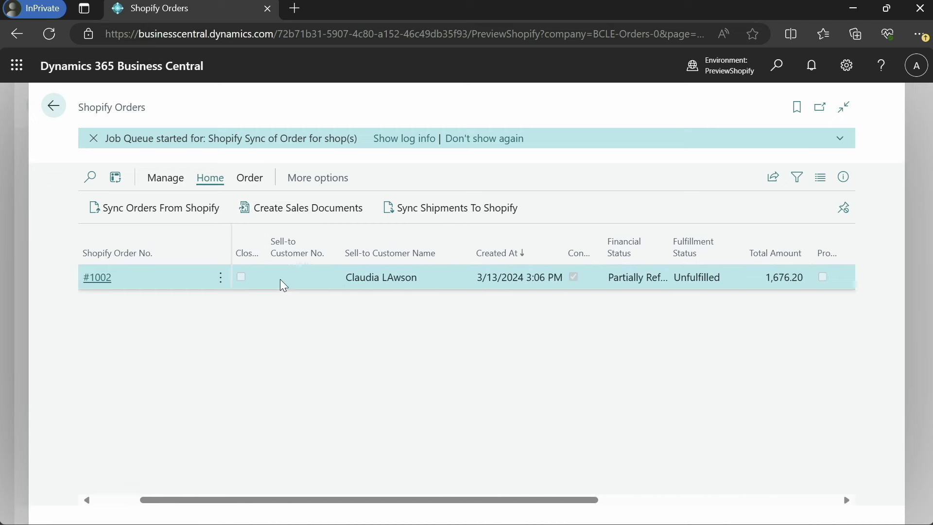
scroll(281, 282, left, 5)
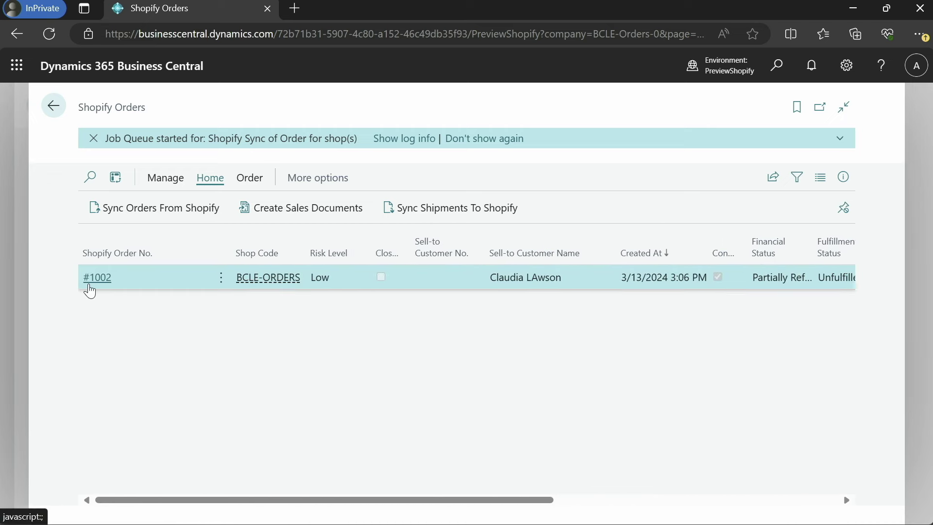
Open imported order #1002 and view the refunds recorded for it.
click(302, 265)
scroll(320, 367, down, 10)
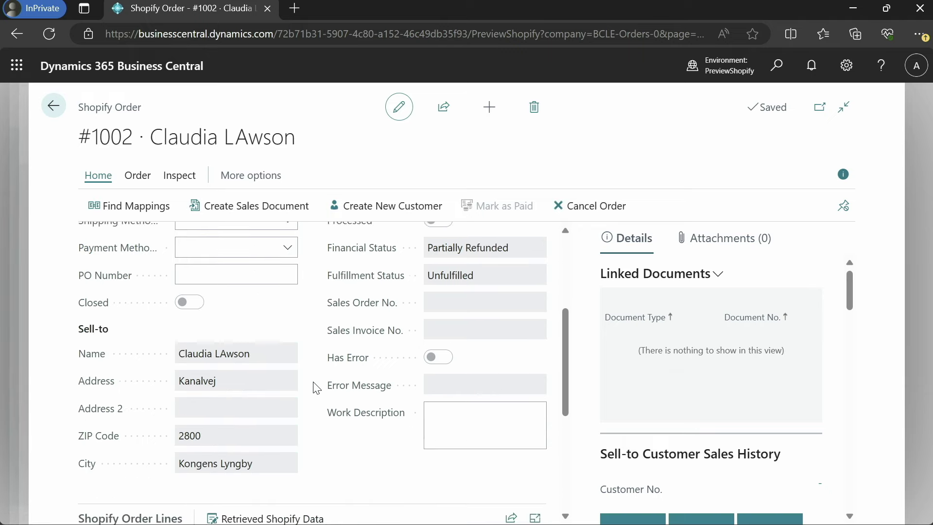
scroll(323, 367, right, 3)
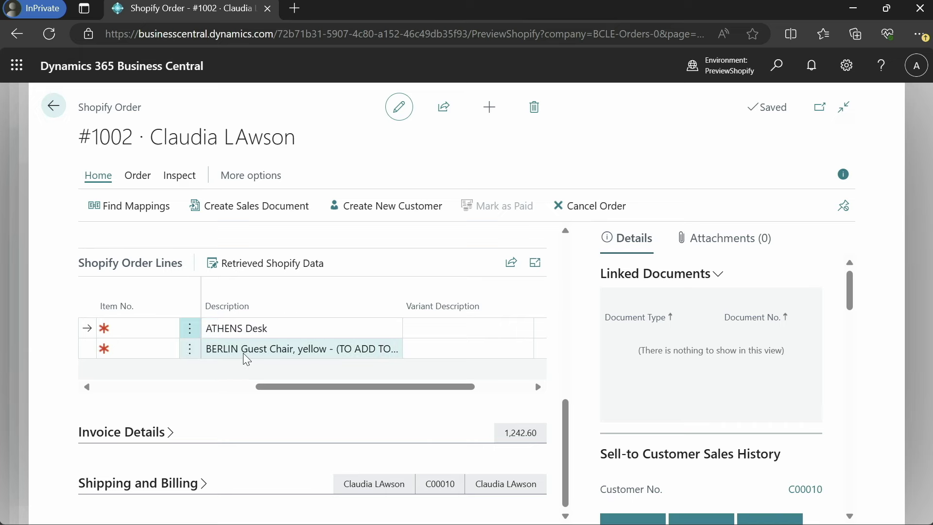
click(137, 175)
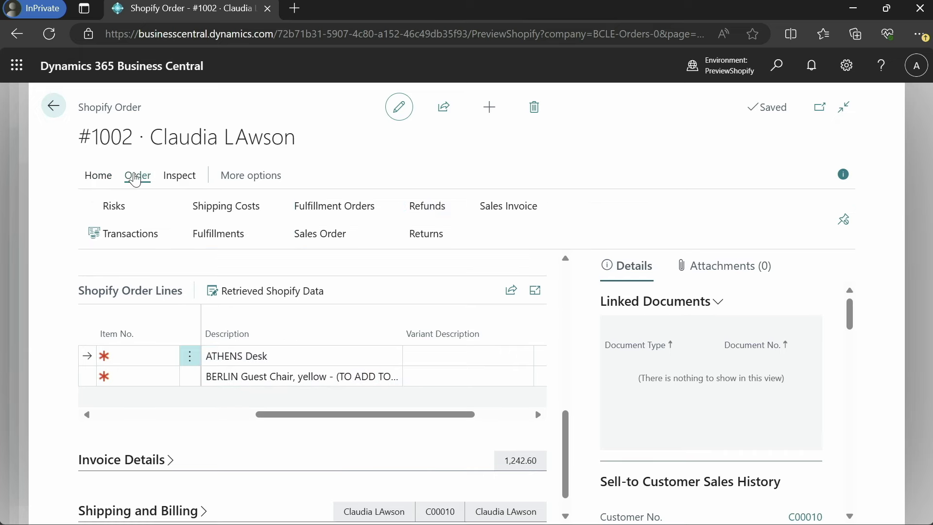
click(412, 211)
scroll(265, 220, right, 5)
scroll(265, 220, right, 3)
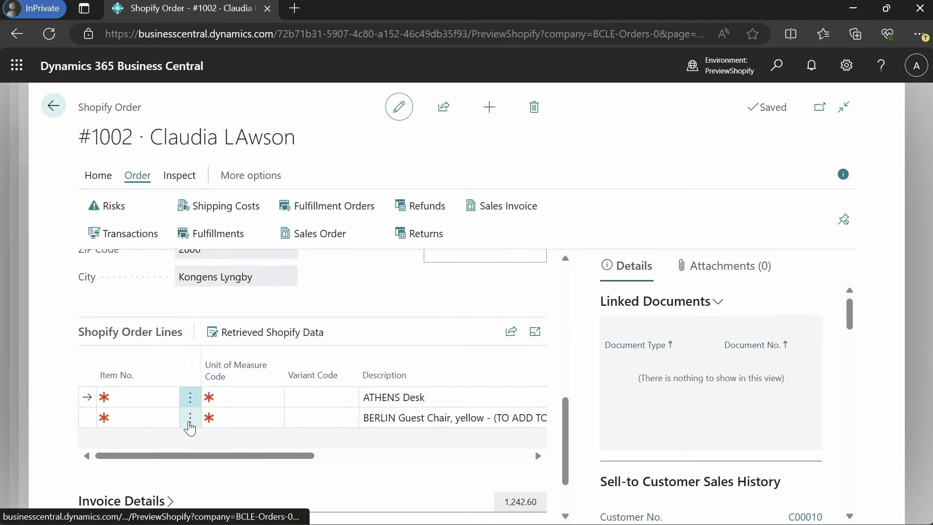
Map the desk line to item 1896-S and the chair line to BERLIN Guest Chair.
click(165, 396)
click(165, 401)
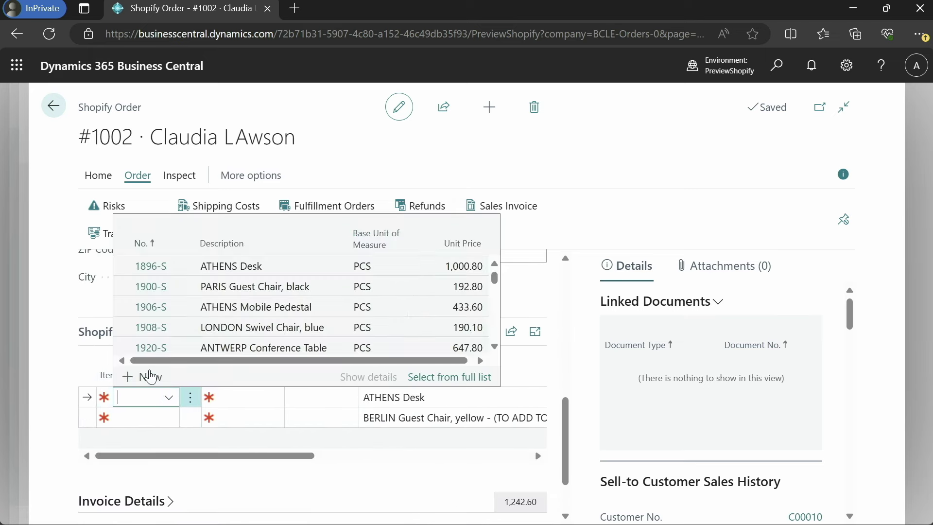
click(250, 264)
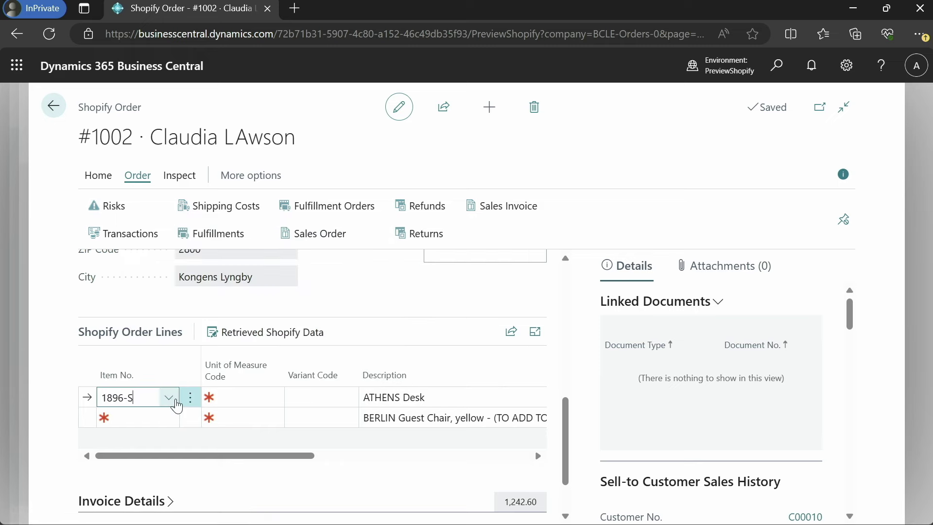
click(142, 421)
text(be)
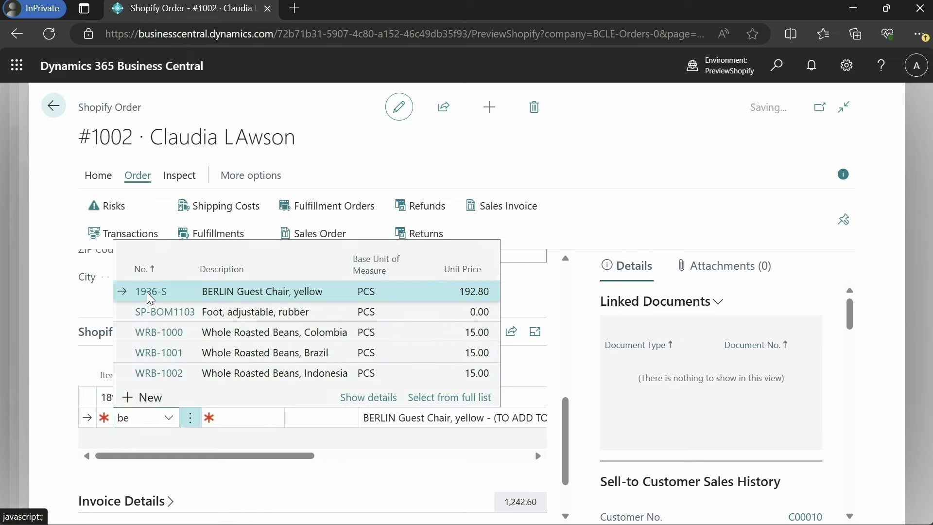
scroll(166, 322, up, 10)
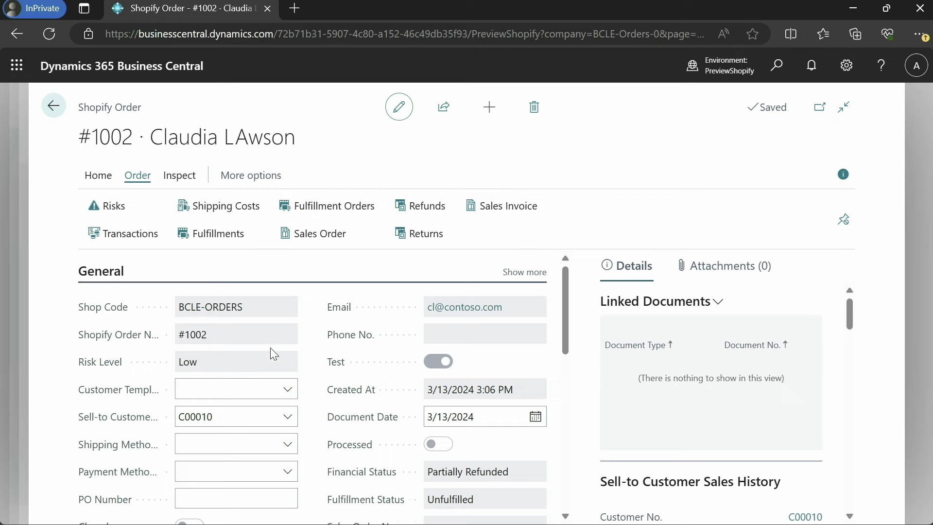
scroll(274, 353, down, 4)
click(103, 181)
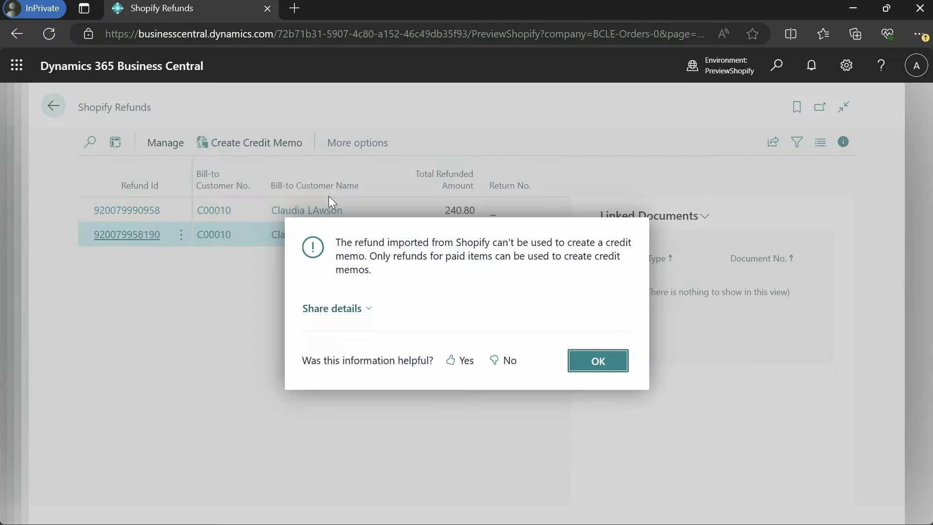
Dismiss the zero-refund warning and create credit memo S-CR1001 from the 240.80 refund.
click(605, 366)
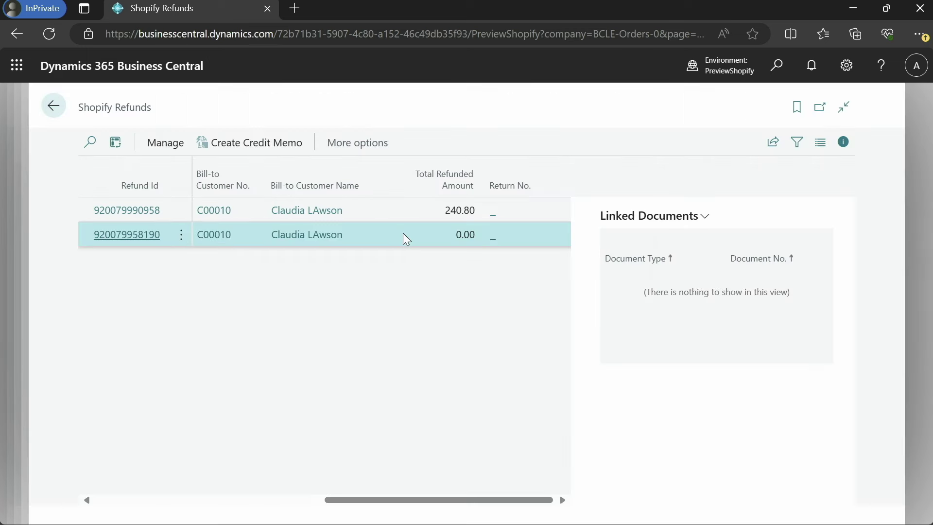
click(404, 212)
scroll(391, 215, left, 5)
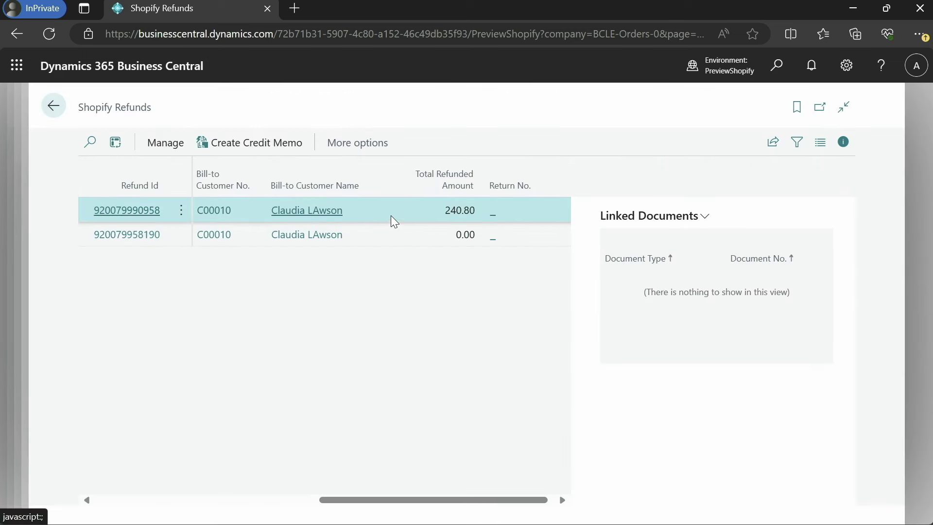
click(267, 157)
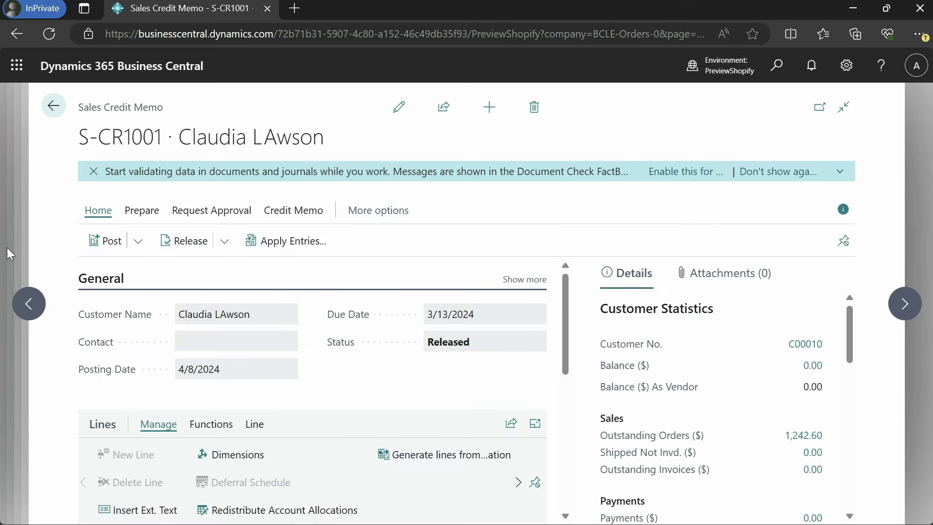
Scroll through the credit memo lines.
scroll(367, 340, down, 2)
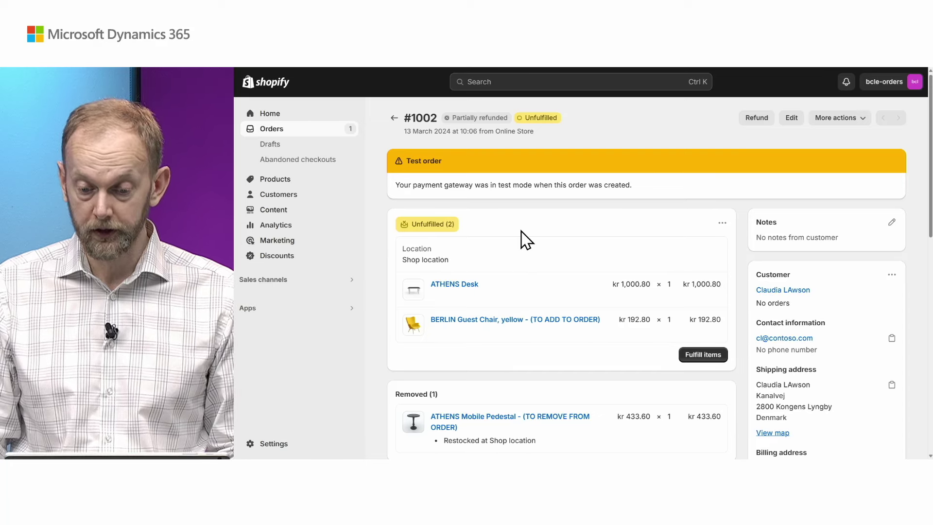
Edit order #1002 to remove the ATHENS Desk, saving without notifying the customer.
click(793, 118)
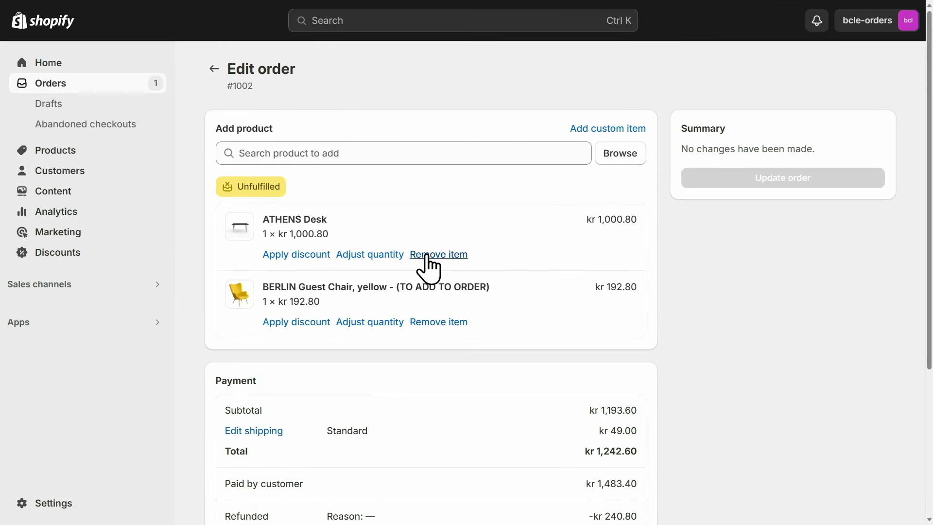
click(427, 255)
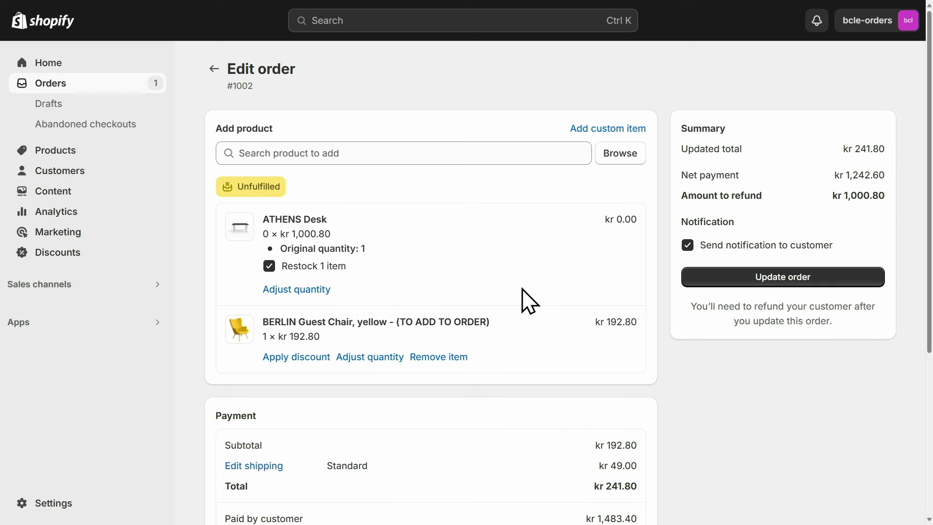
click(688, 245)
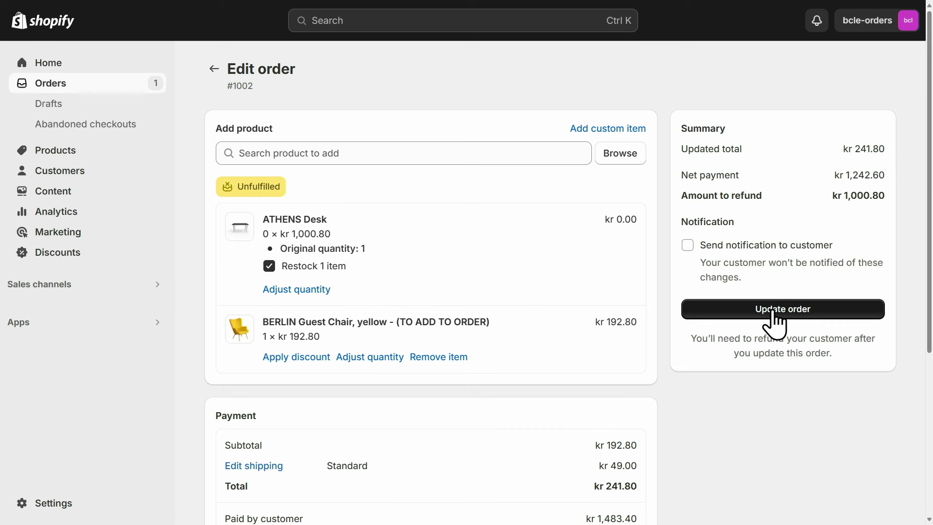
click(777, 313)
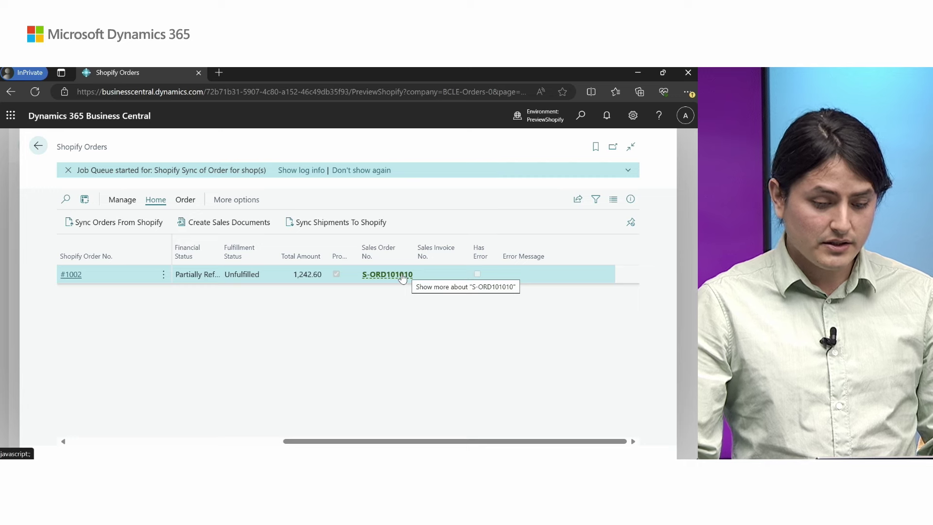
Sync orders from Shopify and open order #1002's record, now flagged already processed.
click(130, 227)
click(565, 467)
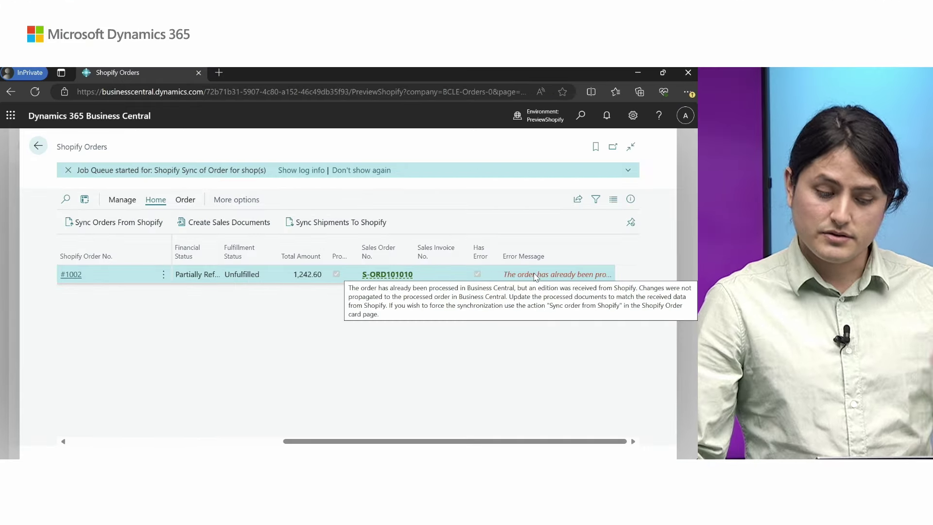
click(70, 275)
scroll(123, 243, down, 5)
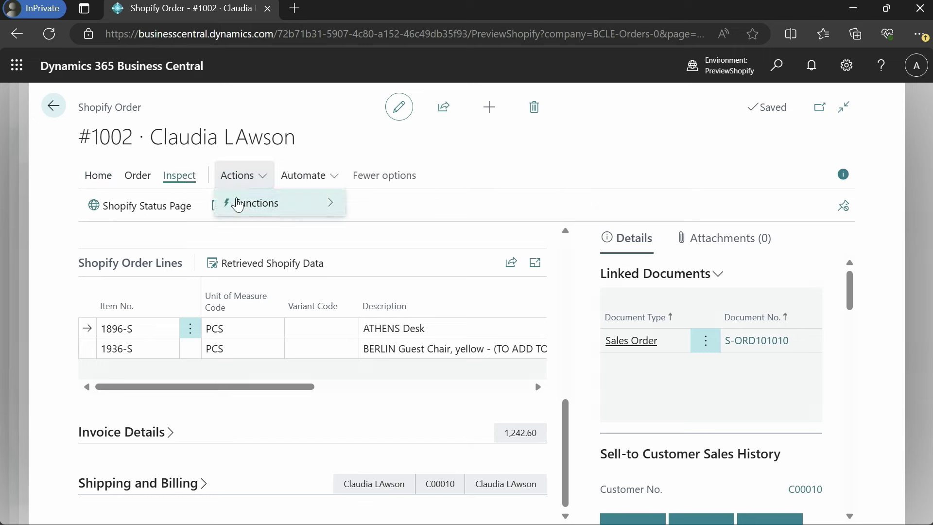
Delete the linked sales order S-ORD101010 created from order #1002.
mouse_move(233, 202)
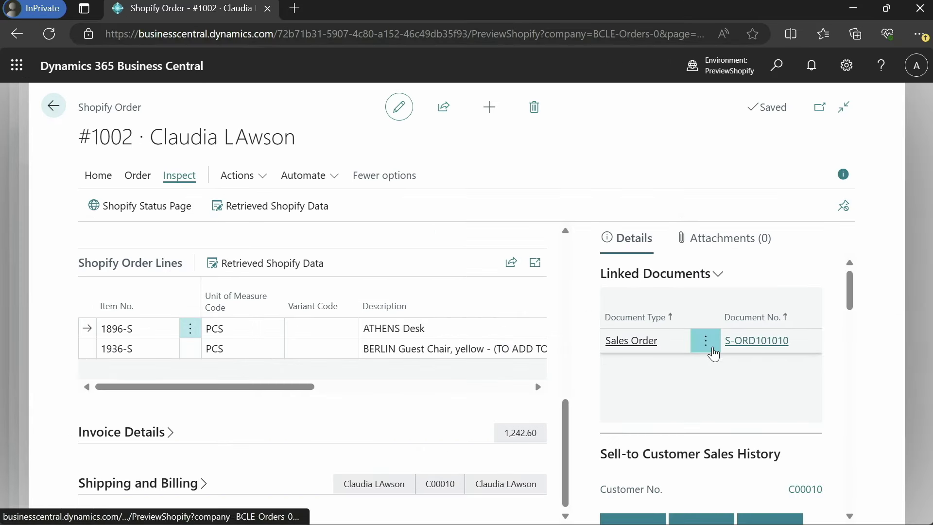
click(741, 340)
scroll(354, 410, down, 2)
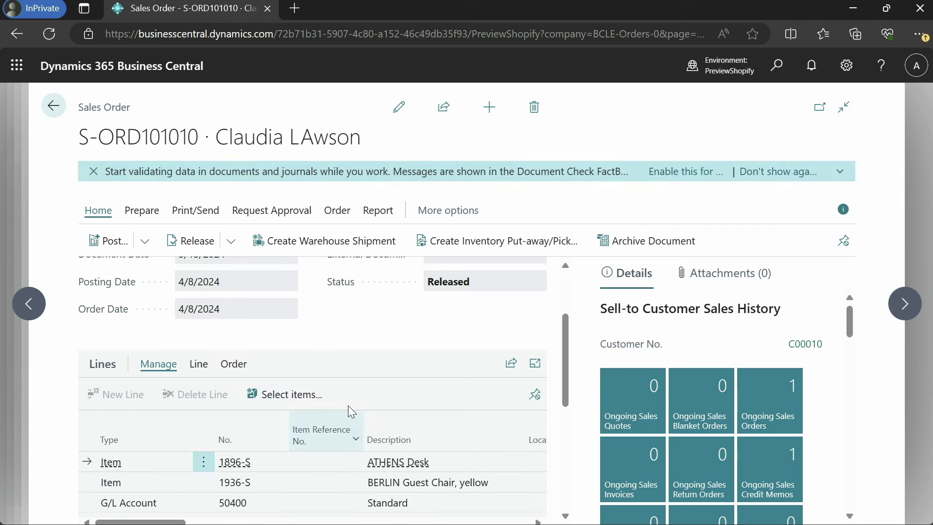
scroll(355, 406, down, 2)
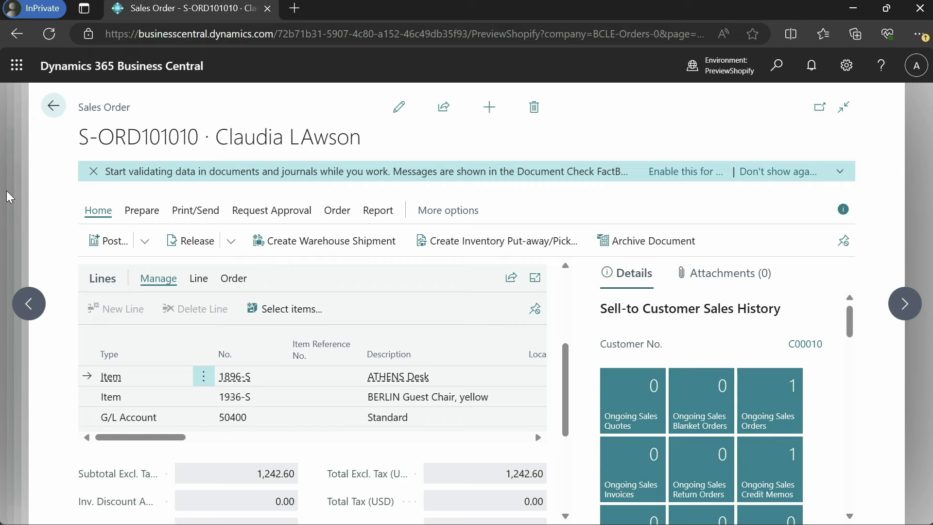
scroll(383, 311, up, 4)
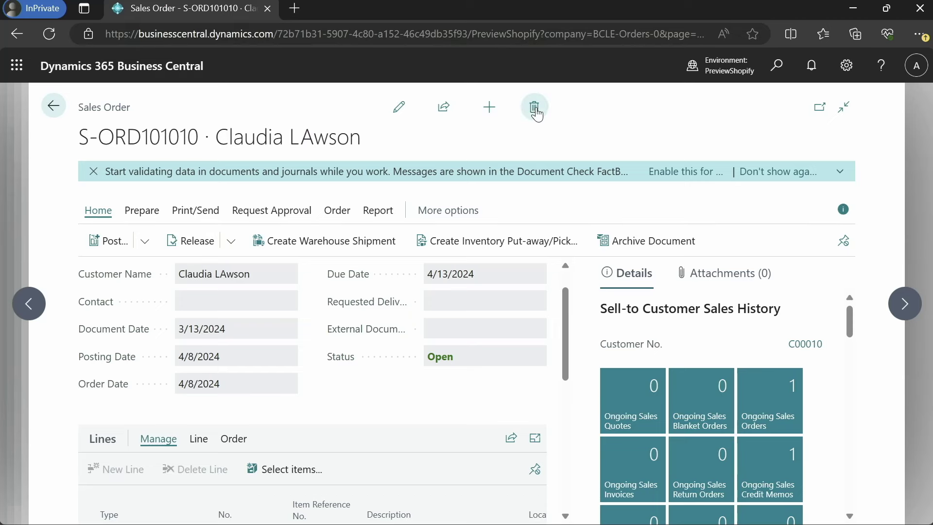
click(535, 108)
click(535, 337)
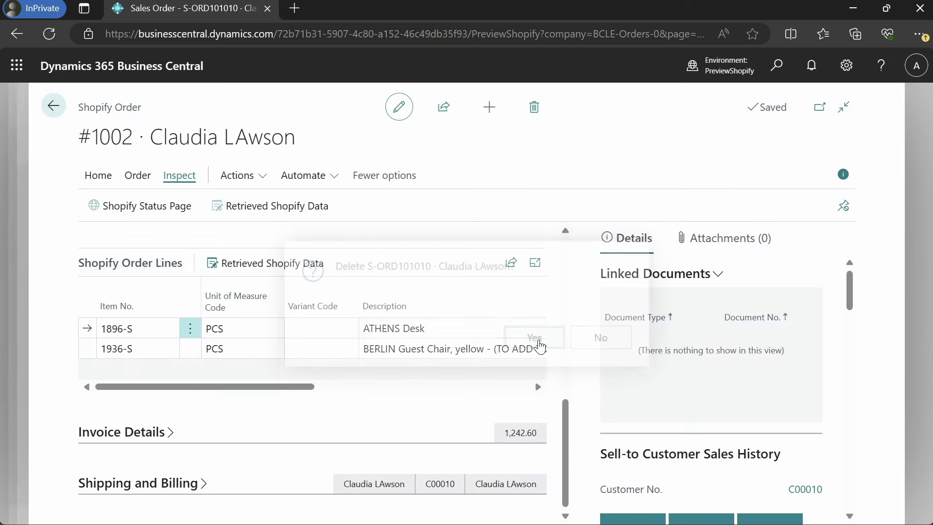
scroll(519, 370, up, 2)
scroll(517, 370, up, 4)
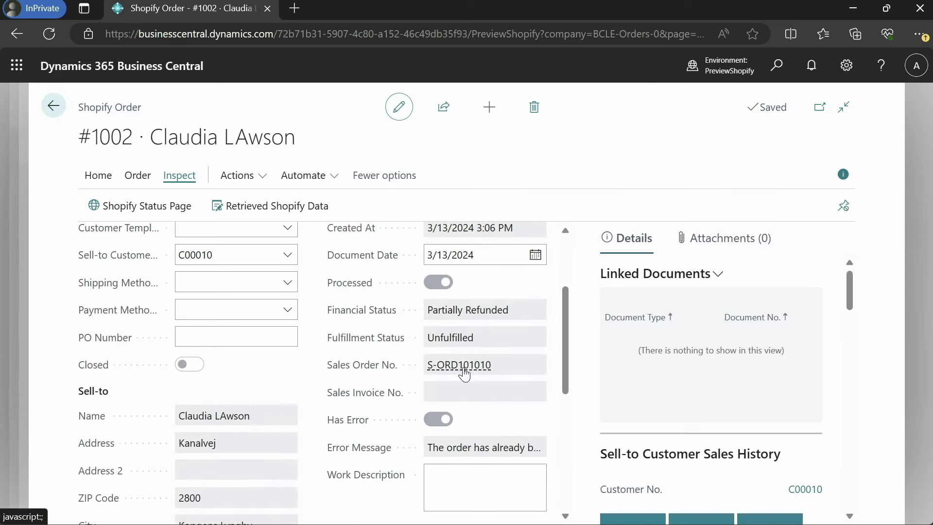
Unlink order #1002 from its processed documents.
click(250, 179)
click(234, 202)
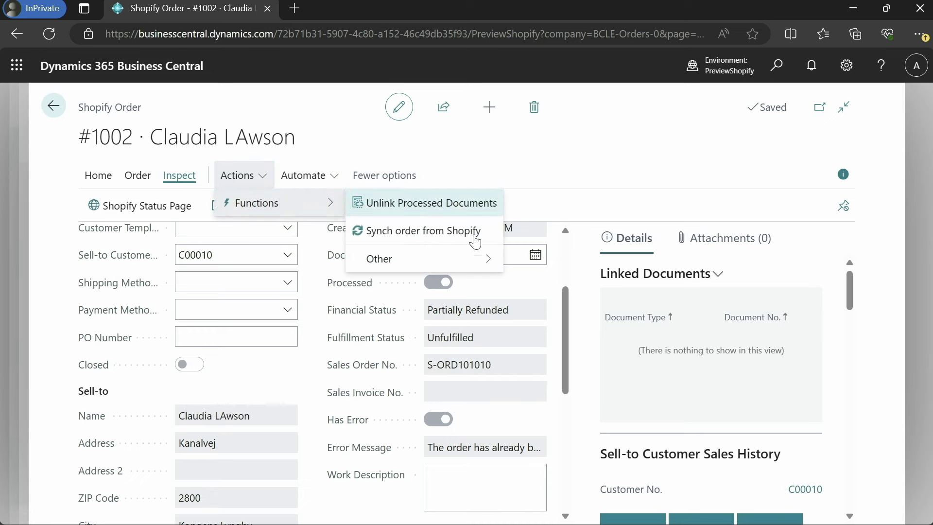
click(461, 206)
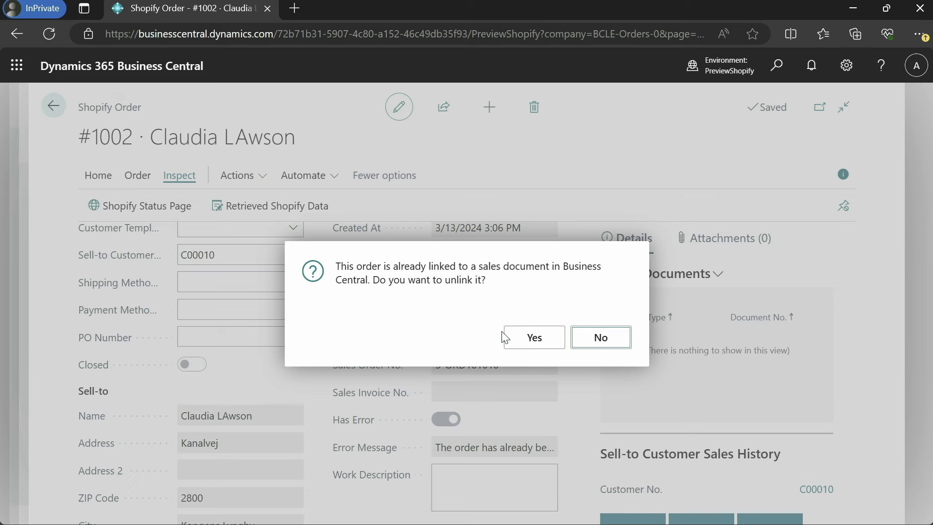
click(531, 340)
scroll(418, 384, down, 3)
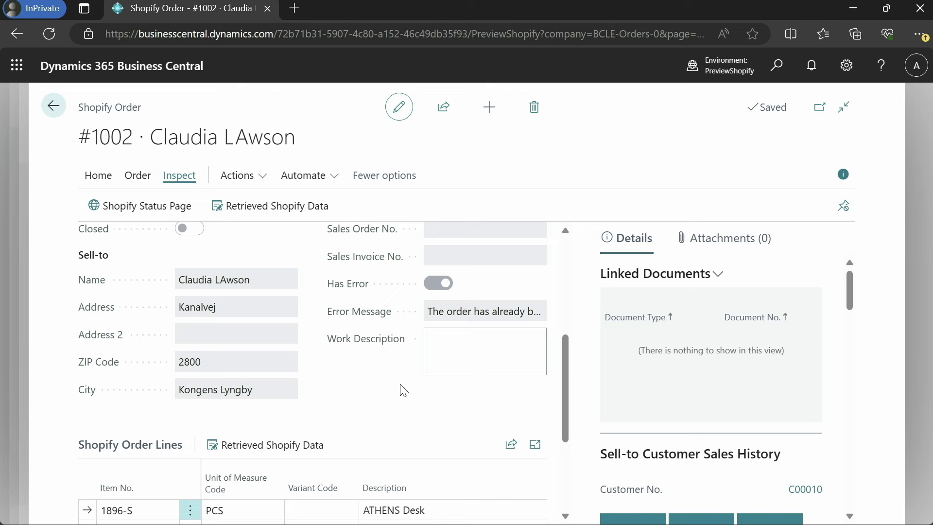
scroll(350, 431, down, 1)
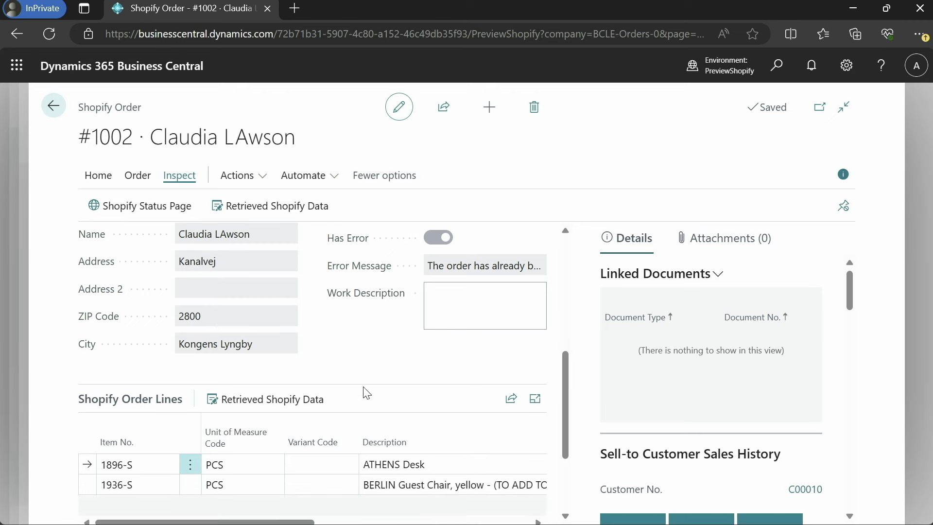
Re-sync order #1002 from Shopify so only the BERLIN Guest Chair line remains.
click(258, 176)
click(266, 203)
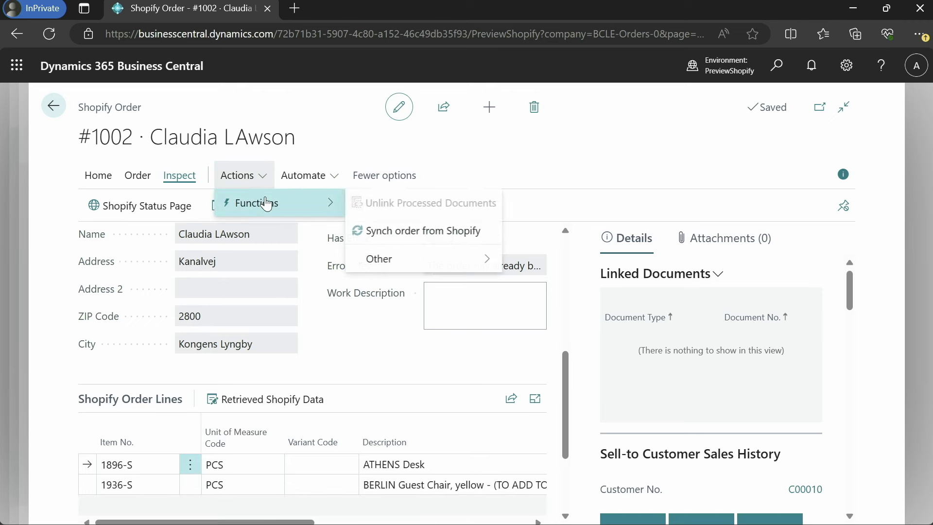
click(405, 233)
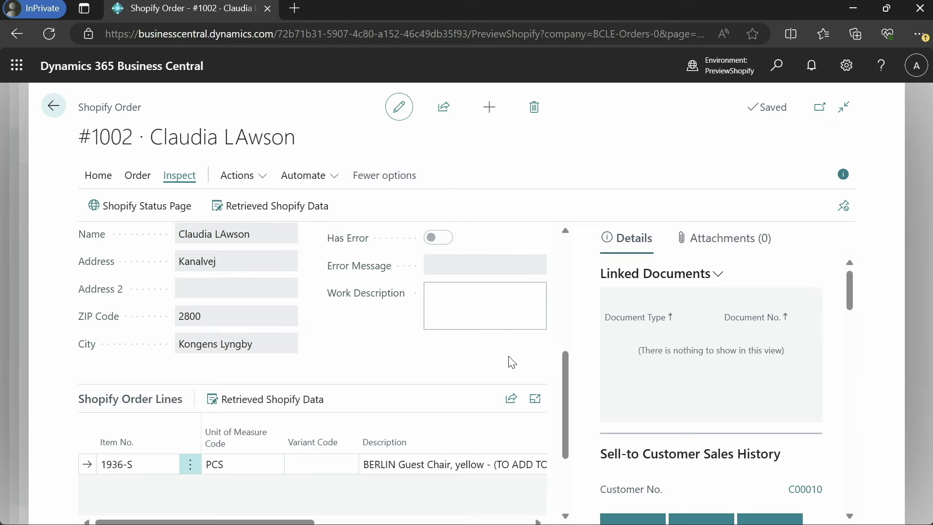
scroll(502, 371, down, 1)
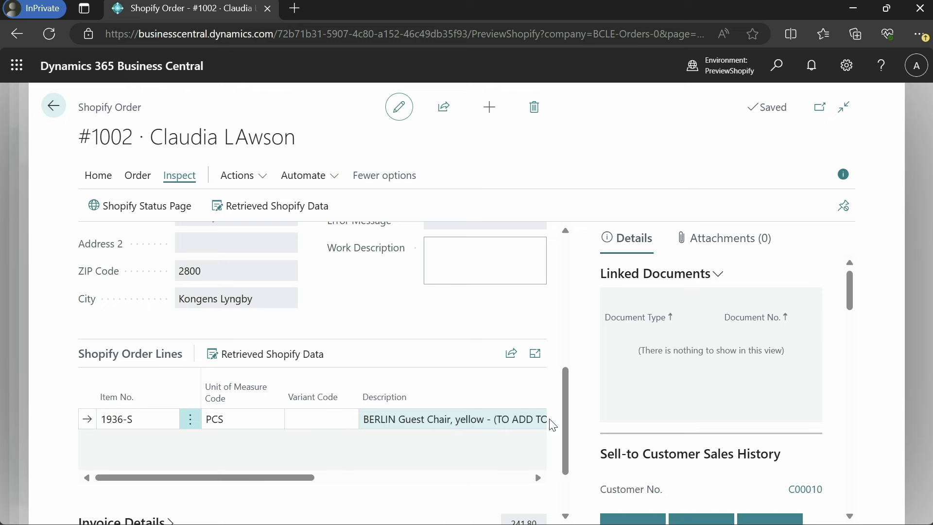
scroll(355, 391, up, 4)
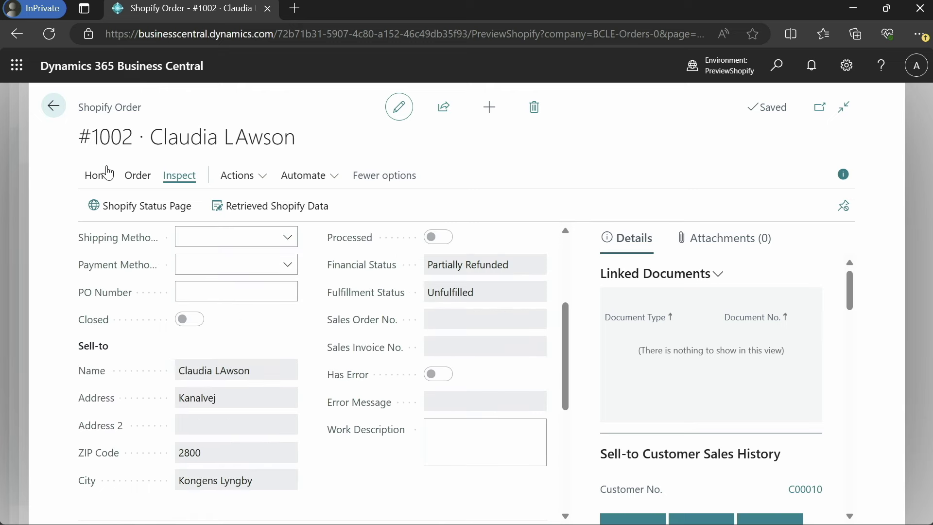
click(135, 176)
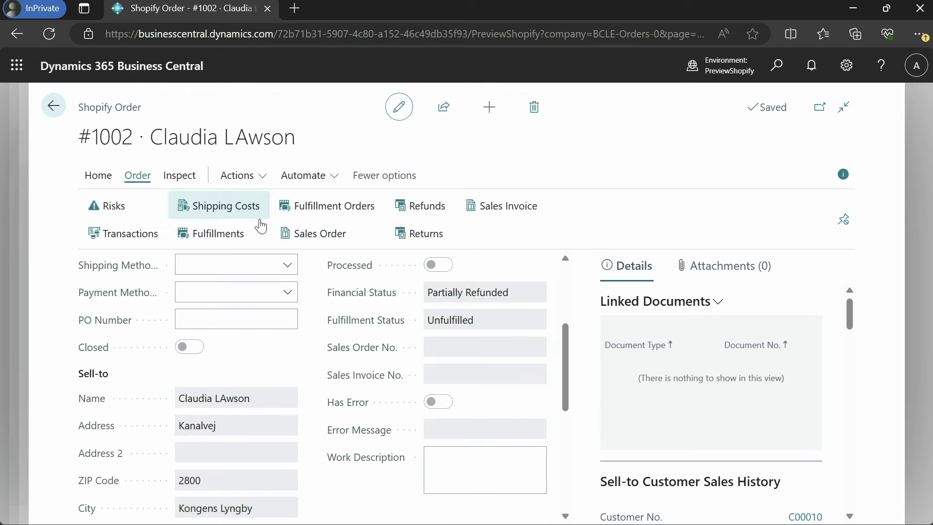
Show order #1002's refunds: one 240.80 with its credit memo and two zero-amount.
click(425, 206)
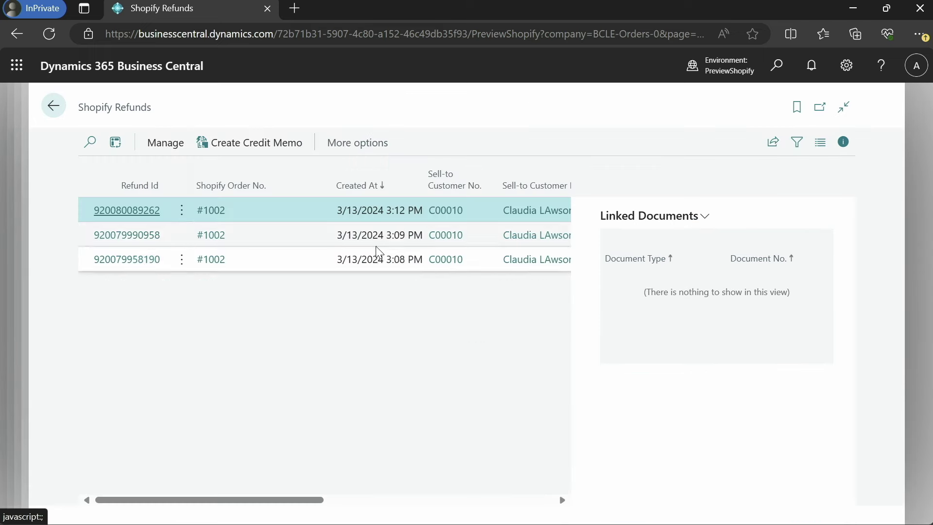
scroll(375, 246, right, 5)
scroll(376, 246, right, 2)
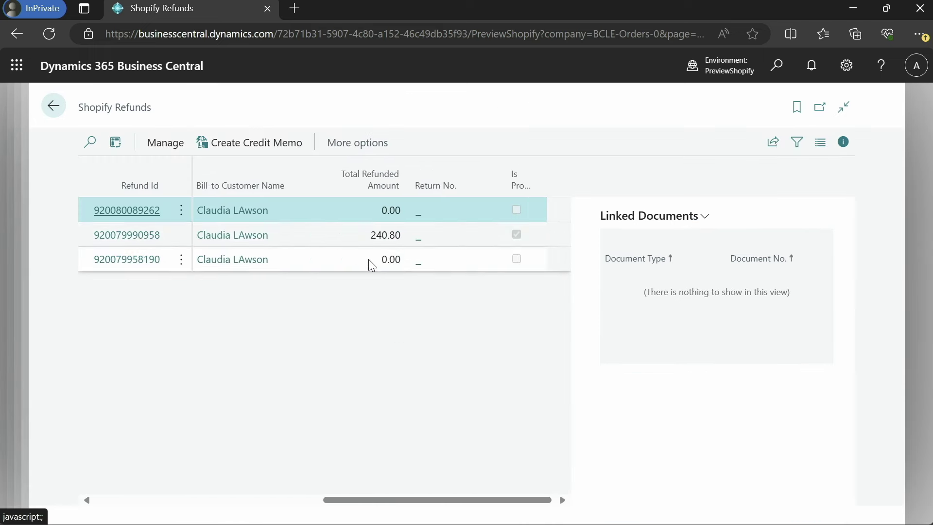
scroll(368, 258, left, 10)
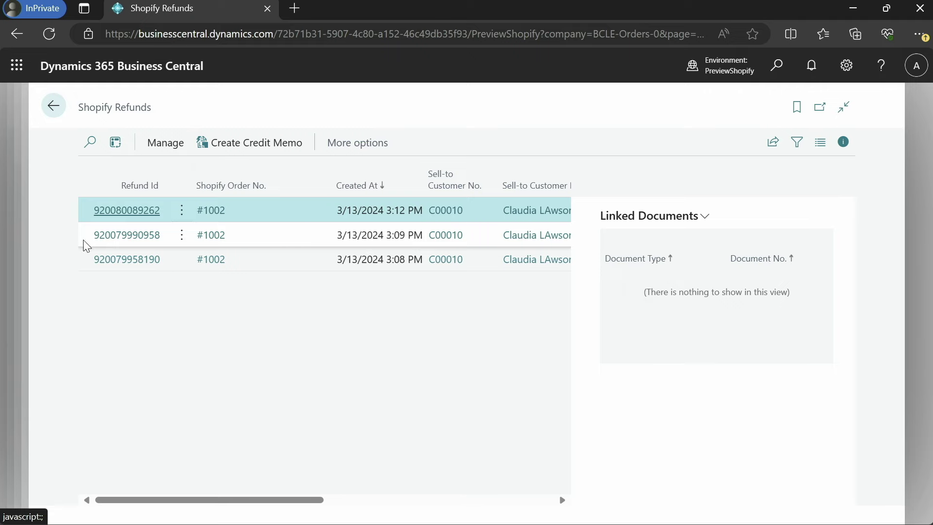